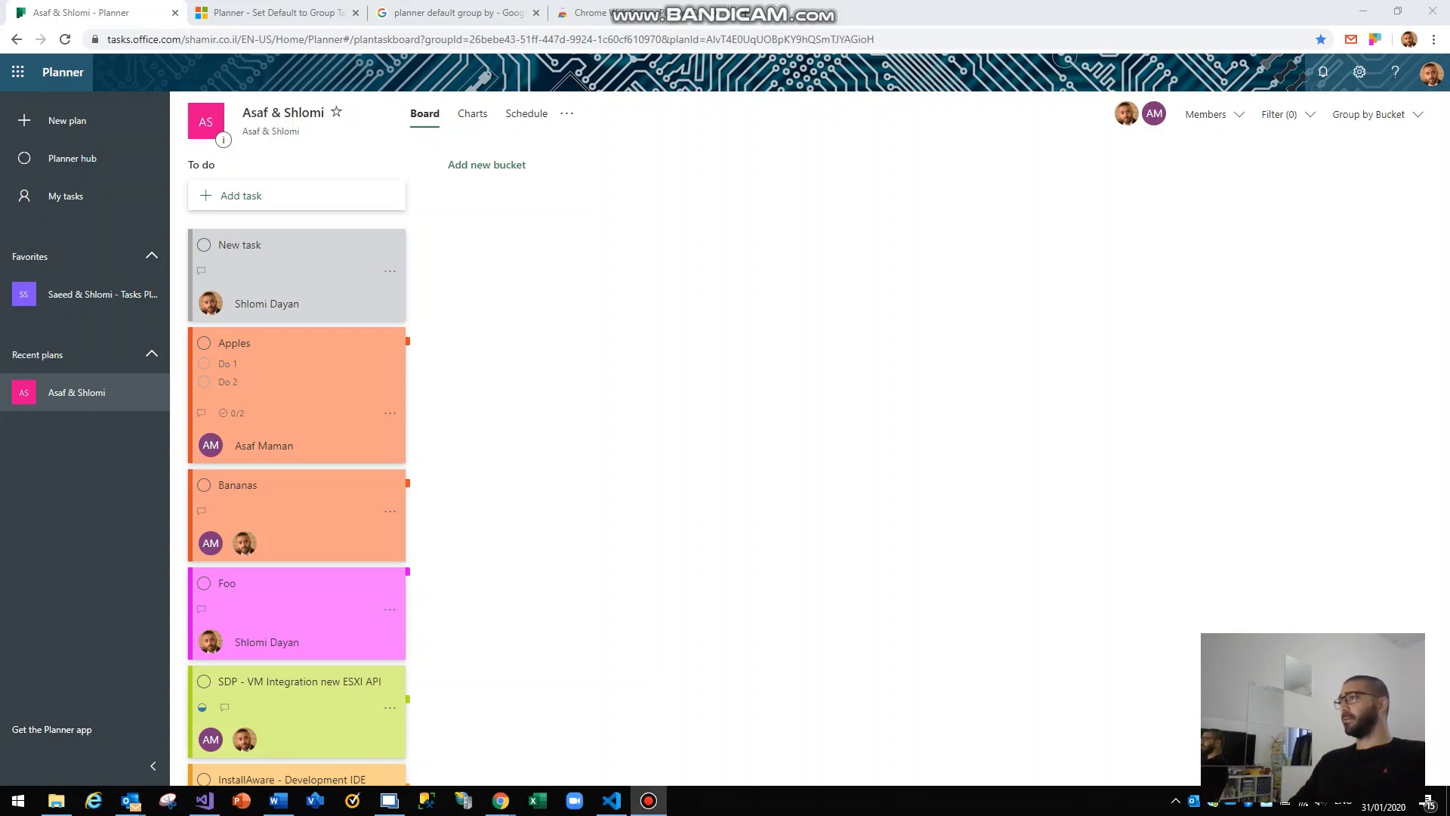
Step: Examine the Apples task's progress options, activity history and colour labels, and look through the cards in the To do bucket
{"action": "key", "text": "alt+Tab"}
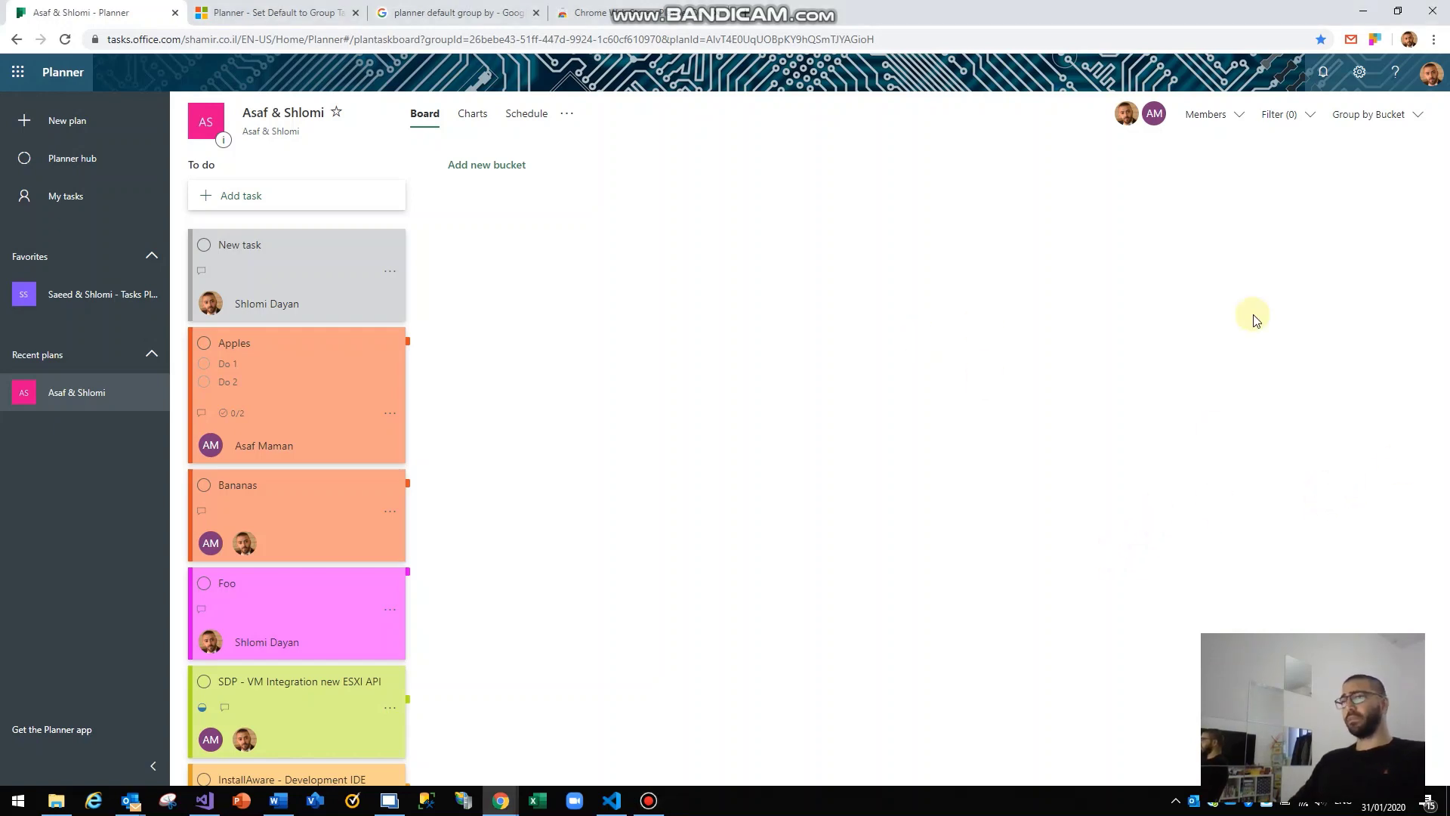
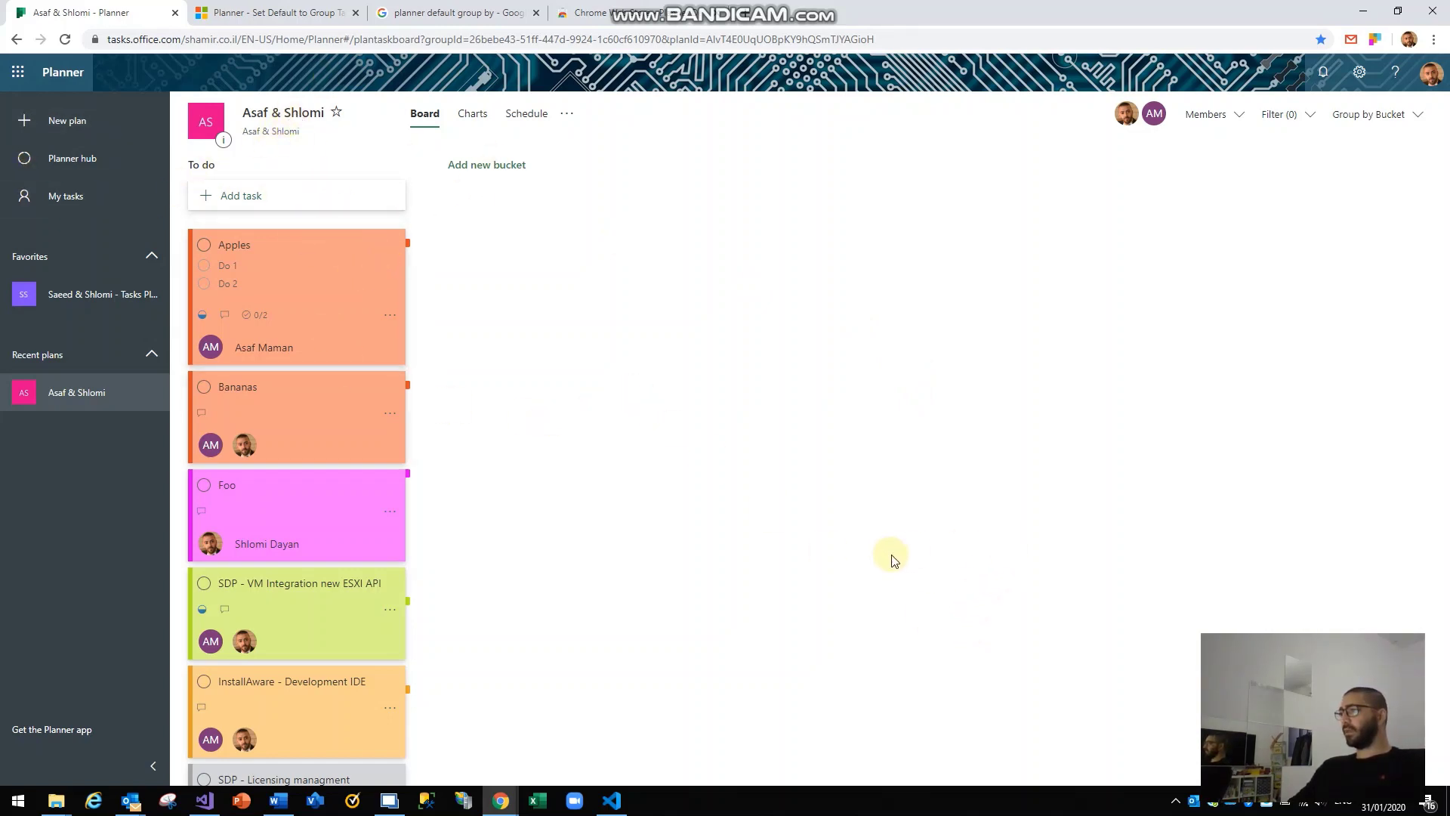
{"action": "left_click", "coordinate": [272, 276]}
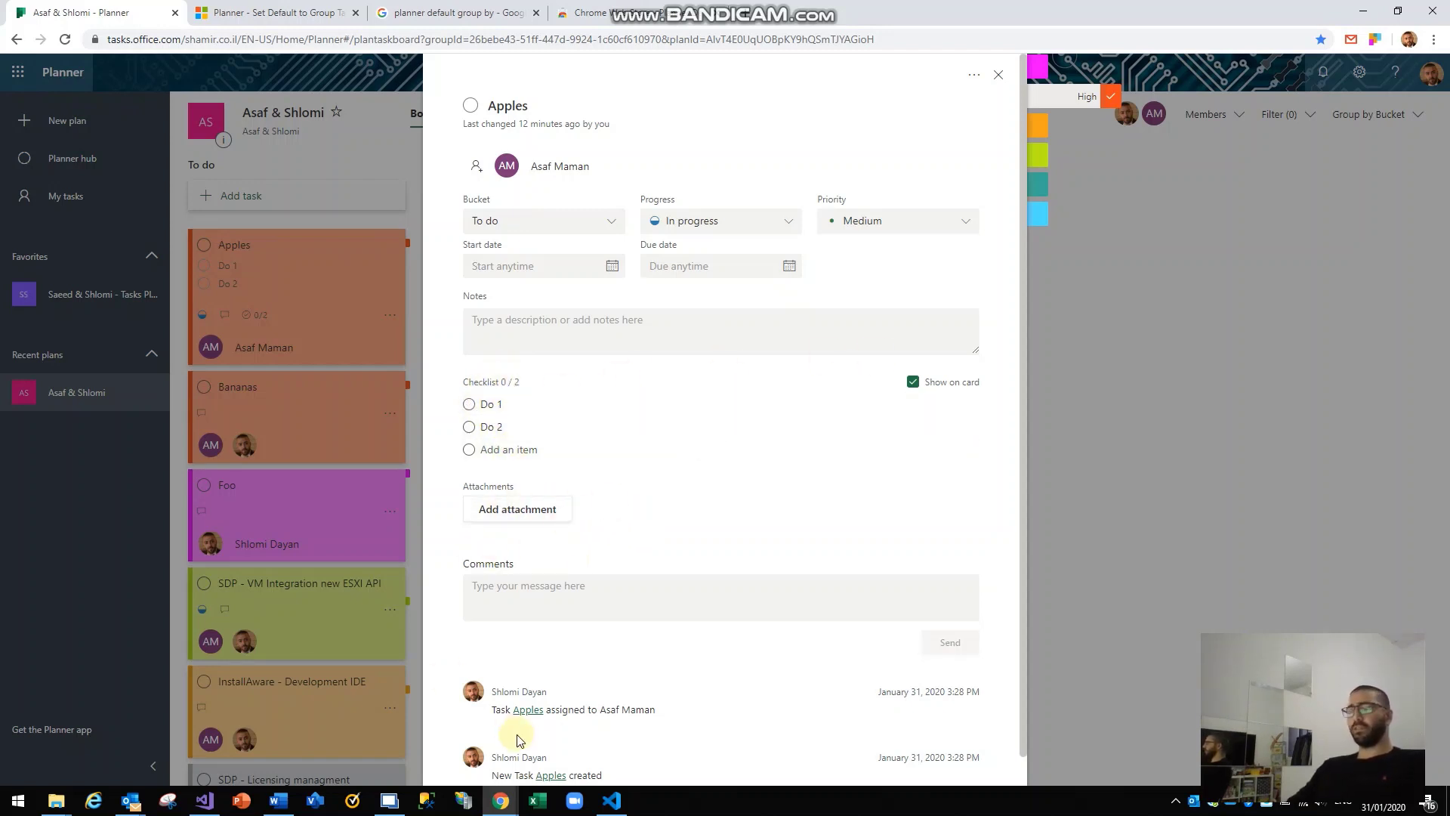
{"action": "left_click", "coordinate": [767, 226]}
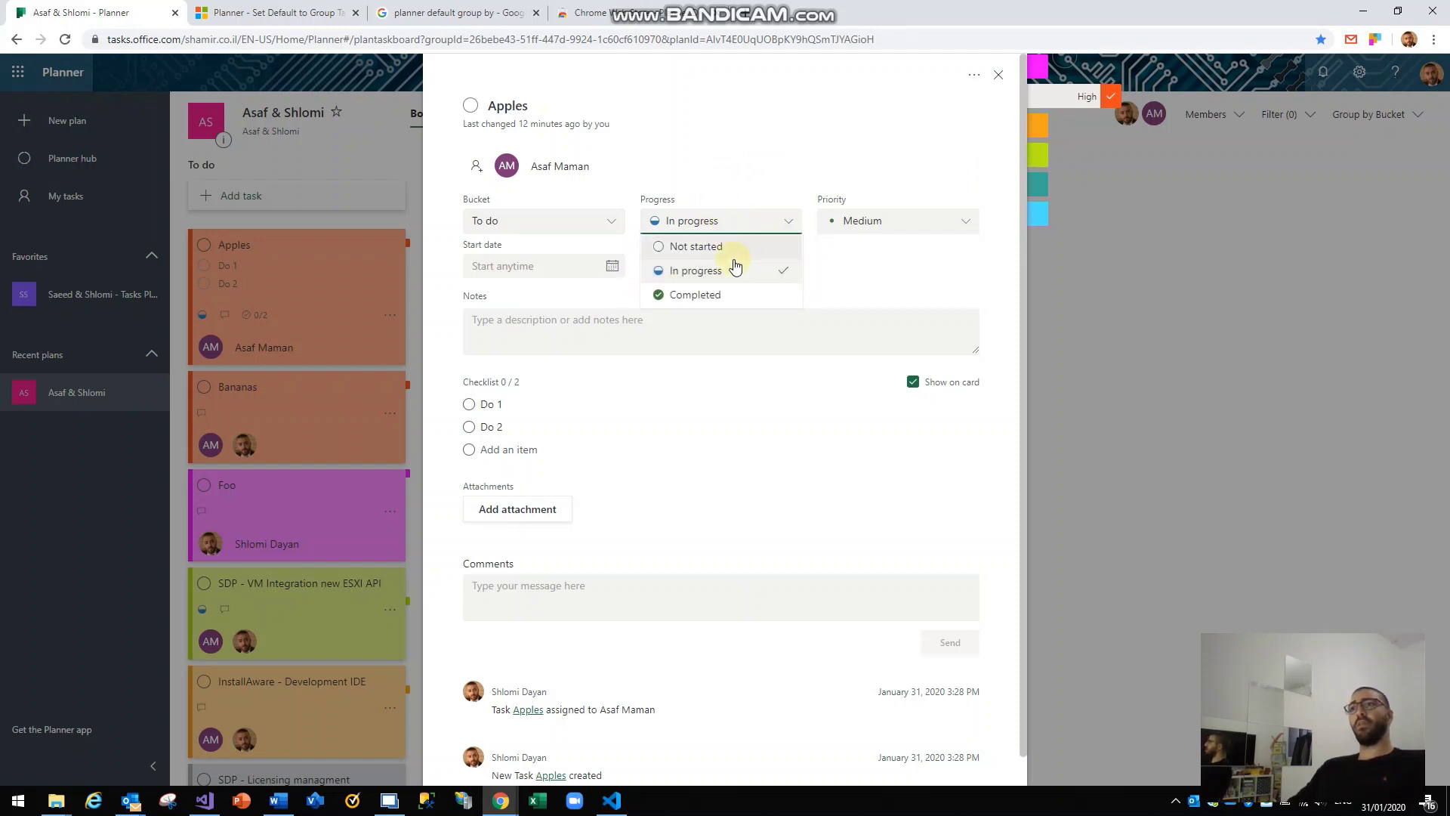
{"action": "left_click", "coordinate": [620, 212]}
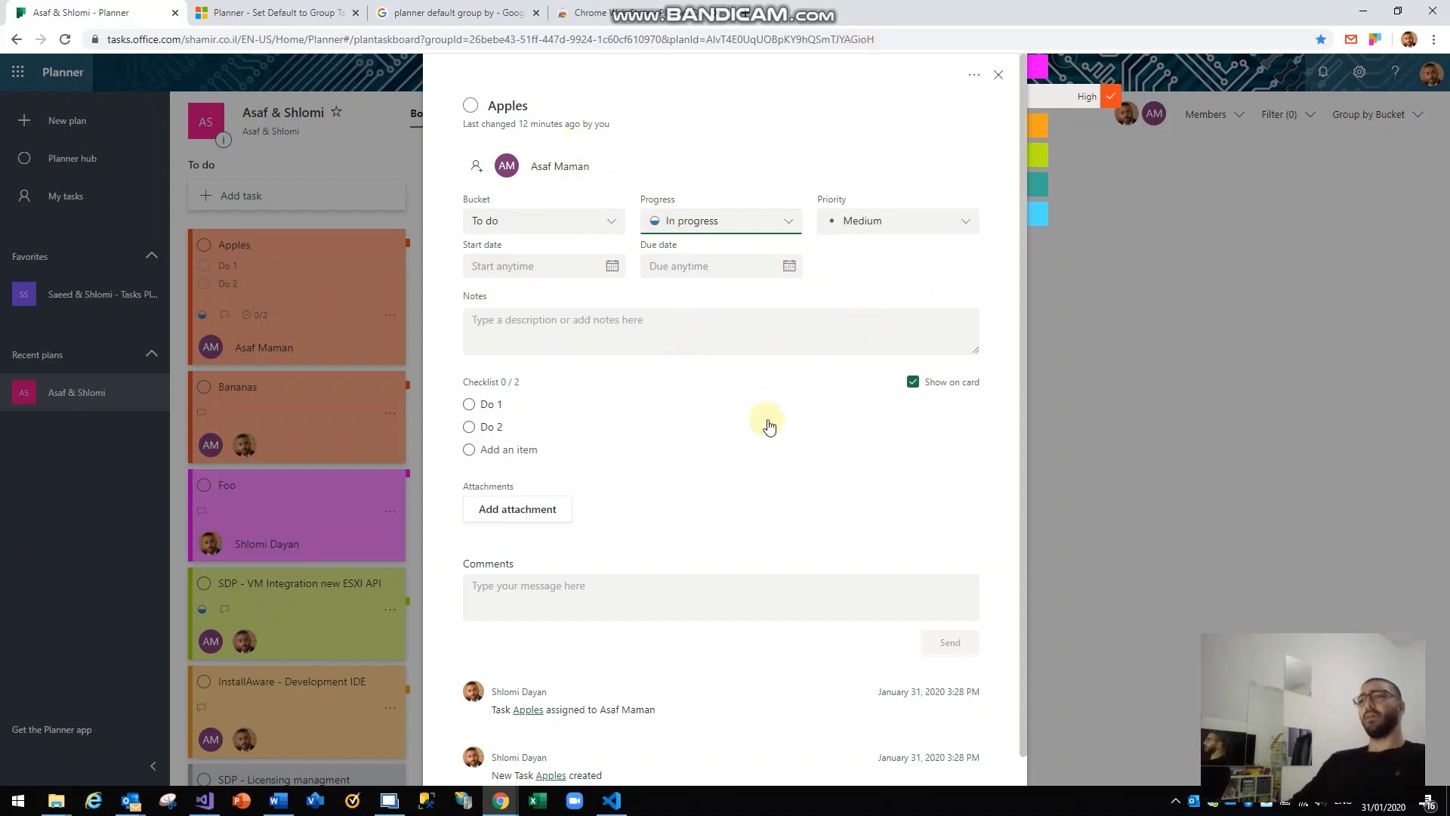
{"action": "scroll", "coordinate": [753, 604], "scroll_direction": "down", "scroll_amount": 1}
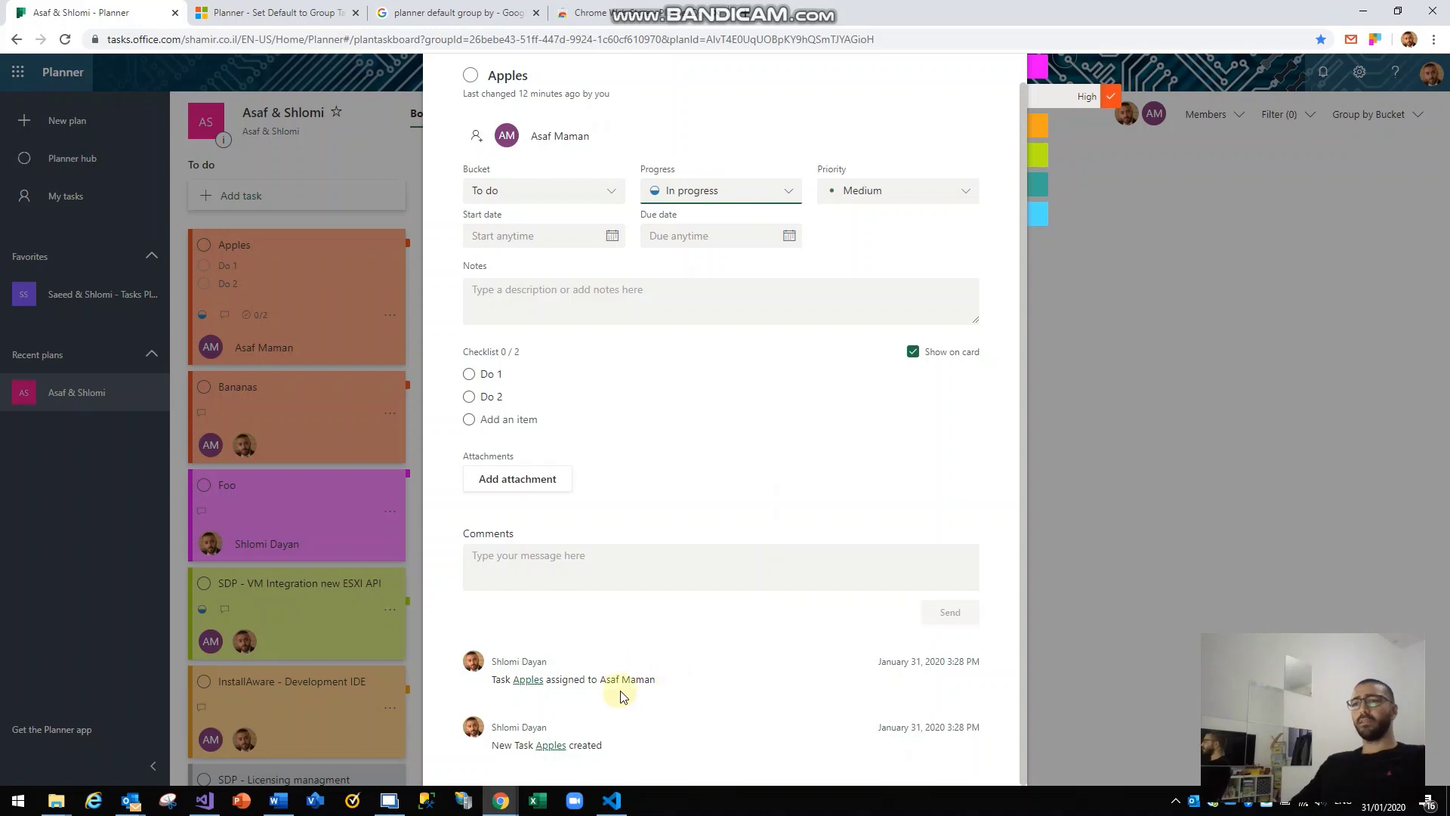
{"action": "key", "text": "Escape"}
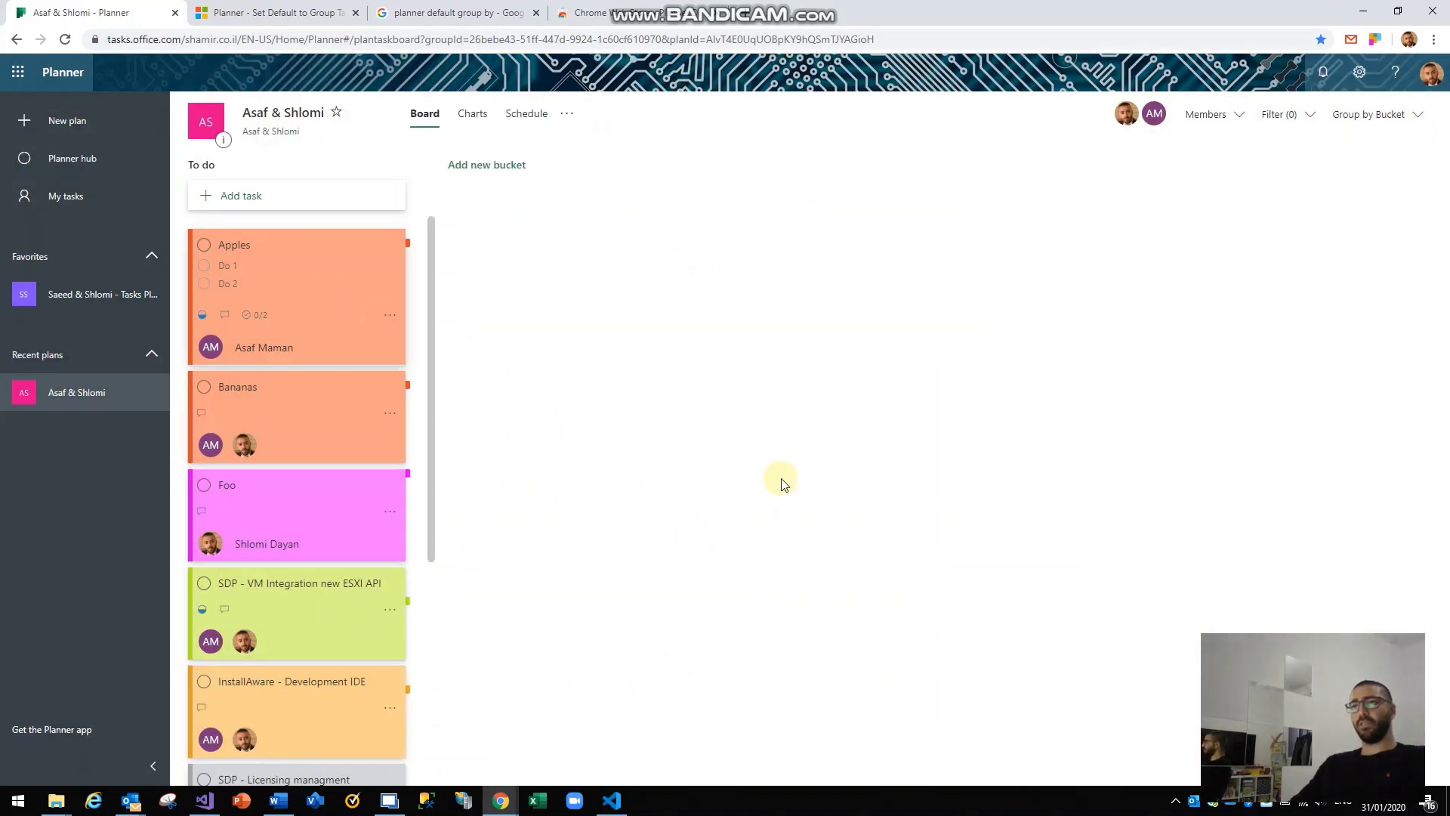
{"action": "scroll", "coordinate": [710, 649], "scroll_direction": "down", "scroll_amount": 1}
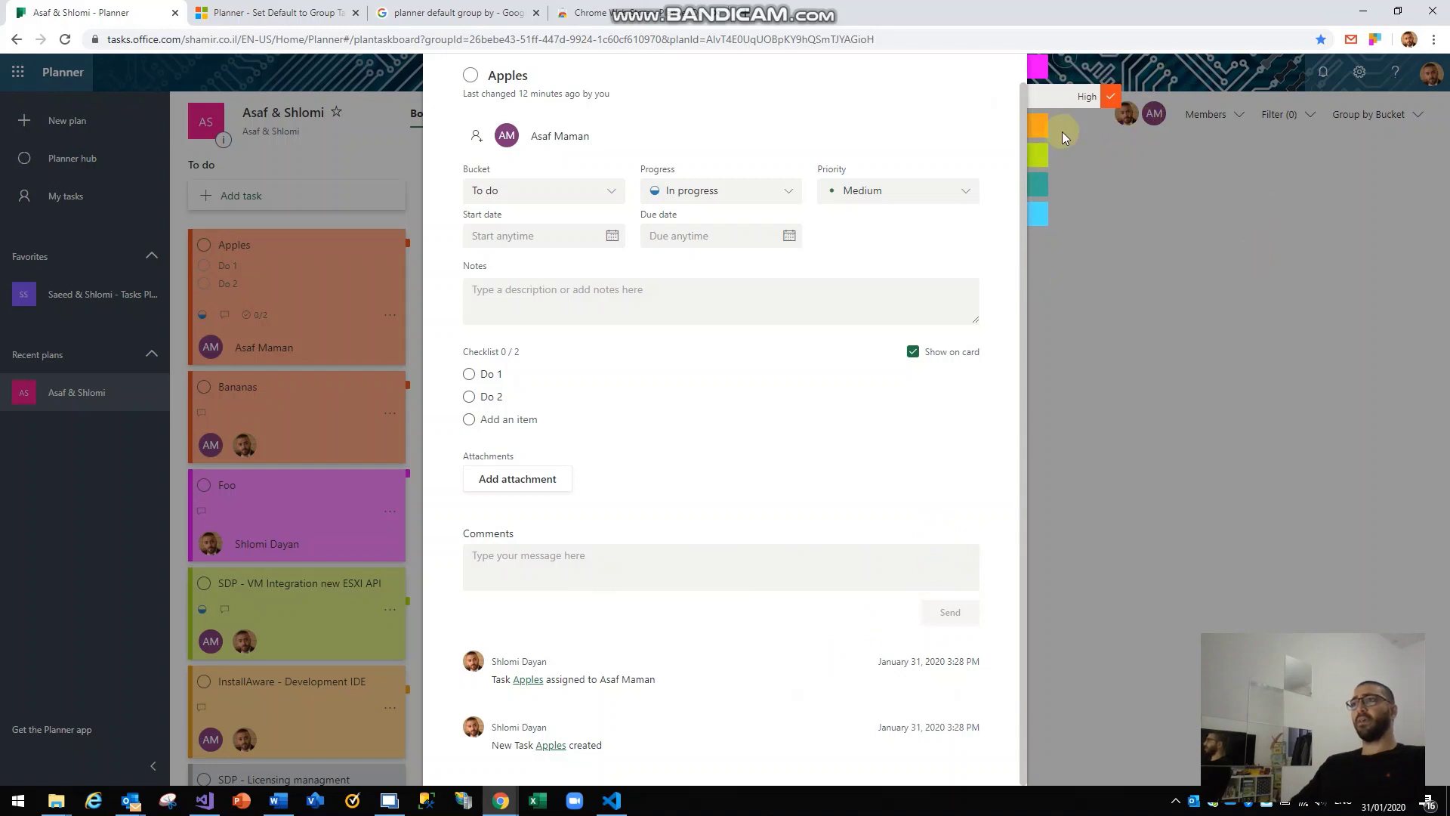
{"action": "mouse_move", "coordinate": [1090, 120]}
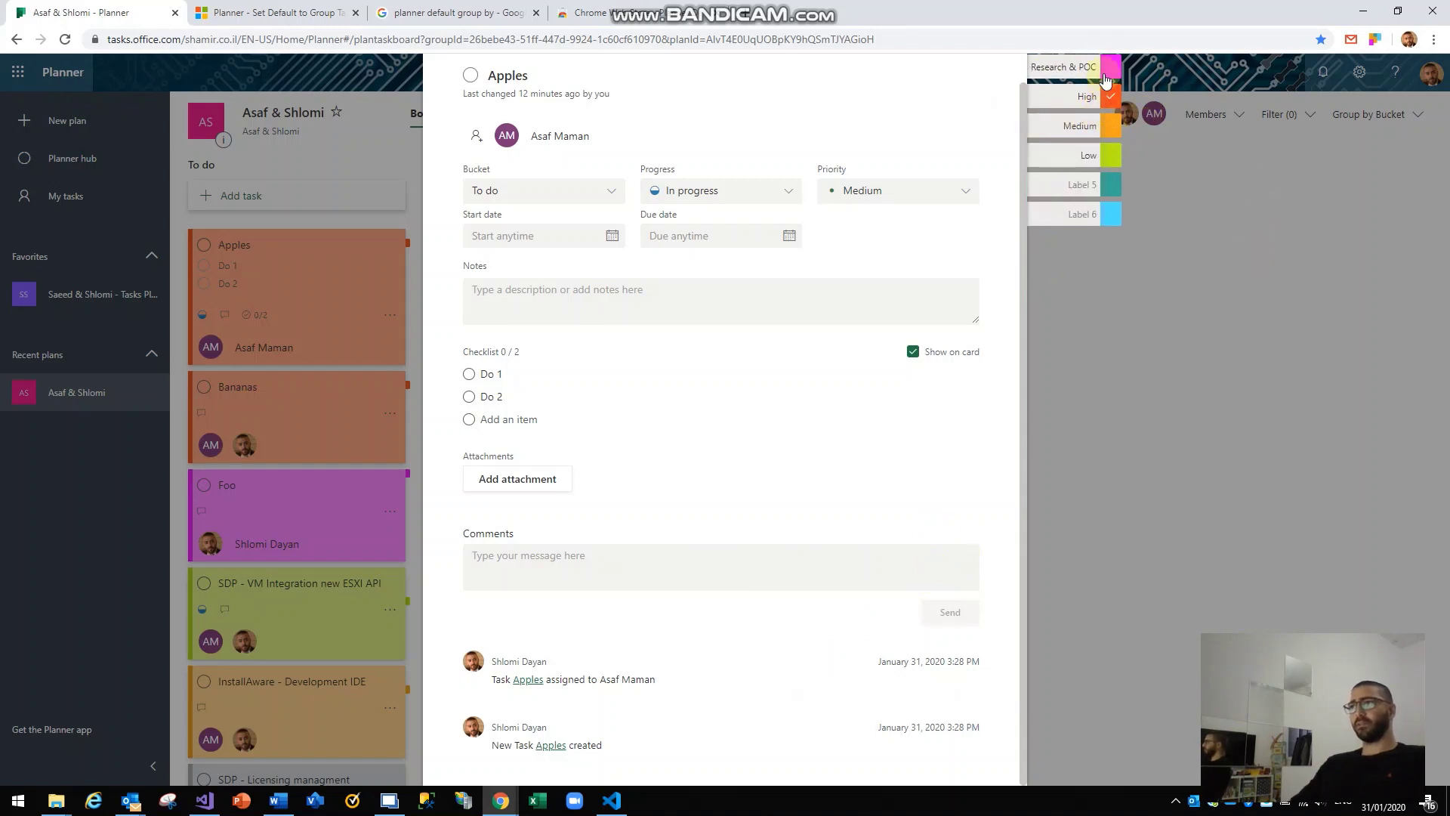
{"action": "left_click", "coordinate": [1161, 323]}
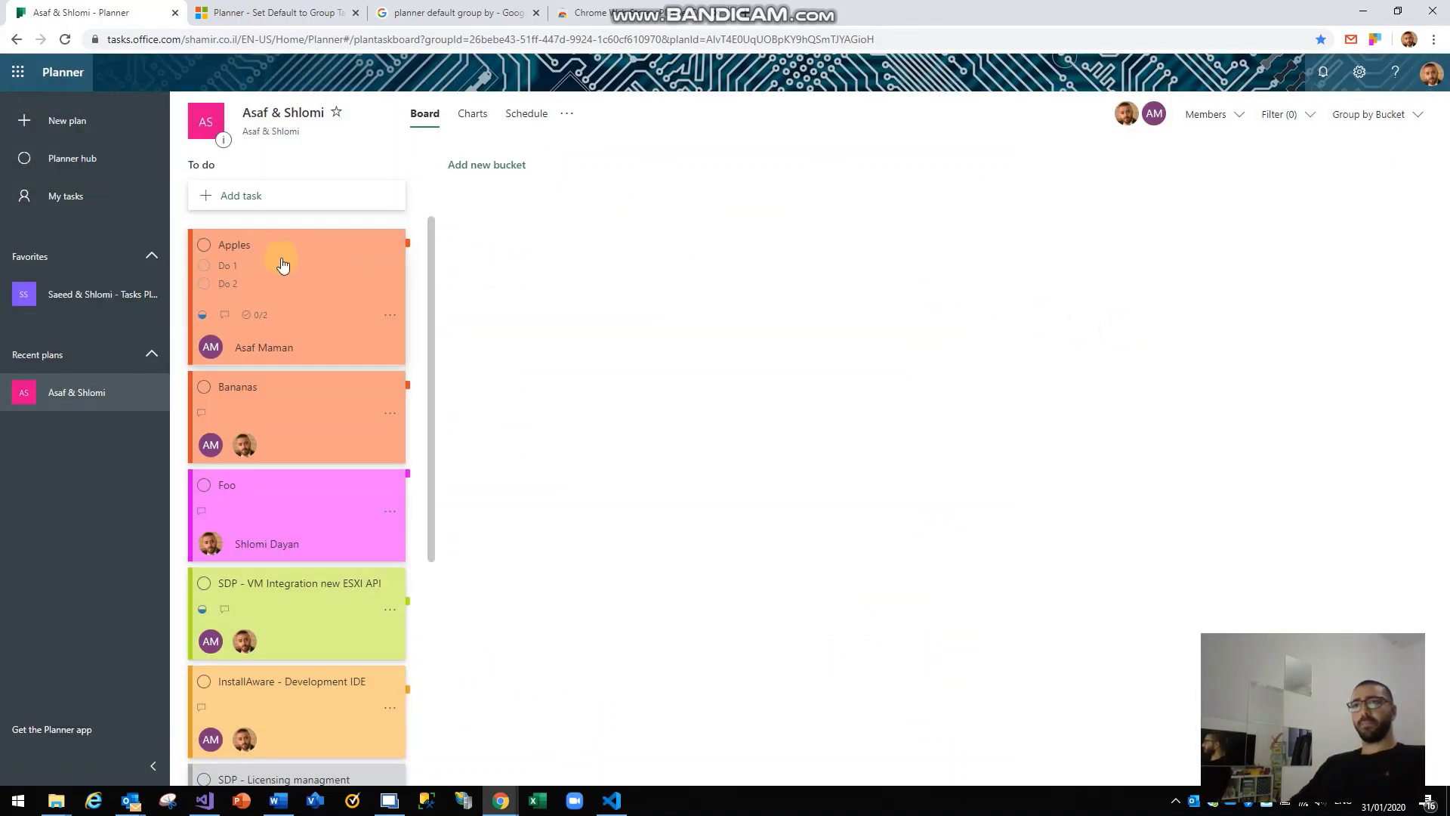
{"action": "scroll", "coordinate": [288, 382], "scroll_direction": "down", "scroll_amount": 5}
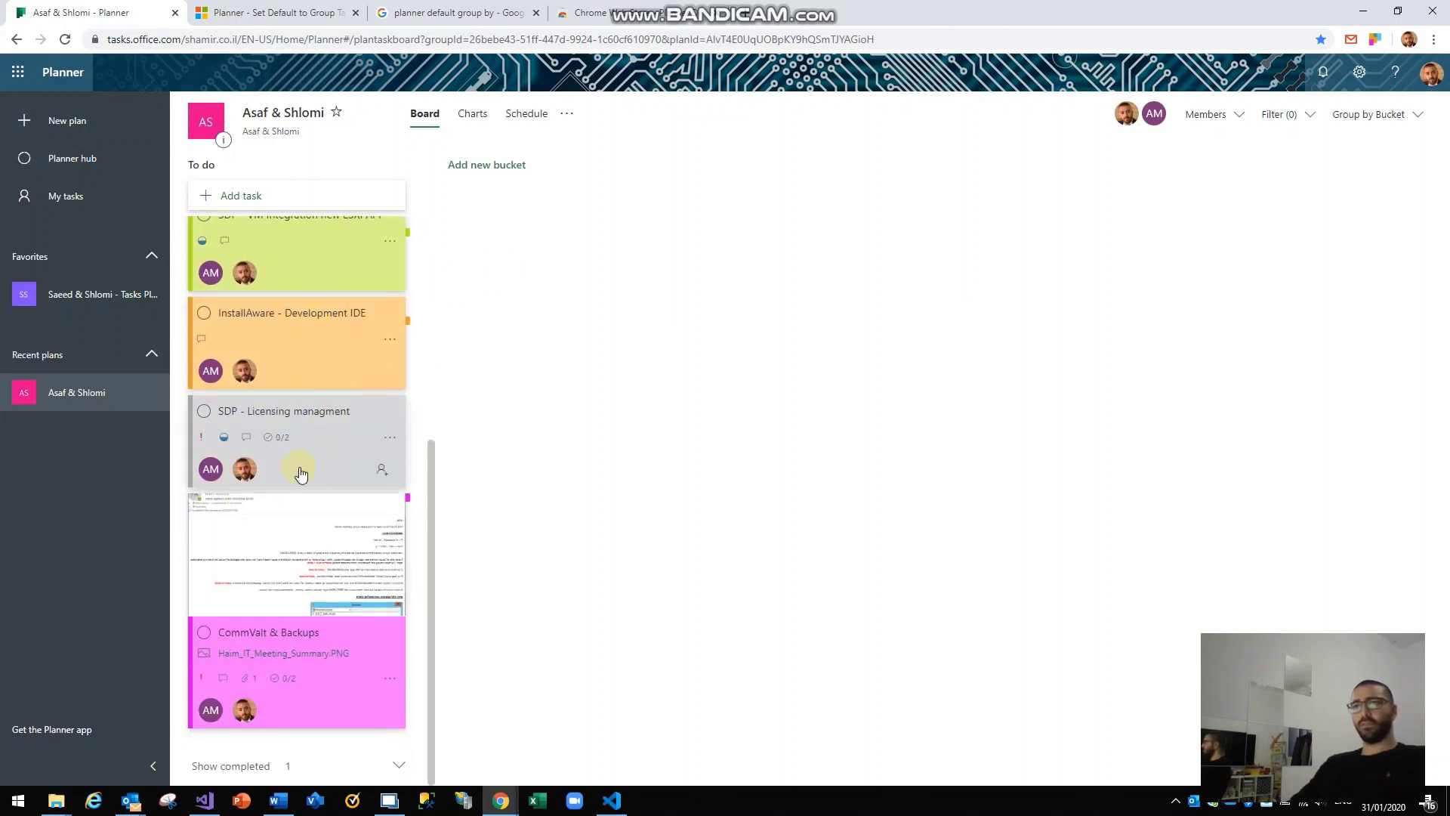
{"action": "scroll", "coordinate": [332, 414], "scroll_direction": "up", "scroll_amount": 5}
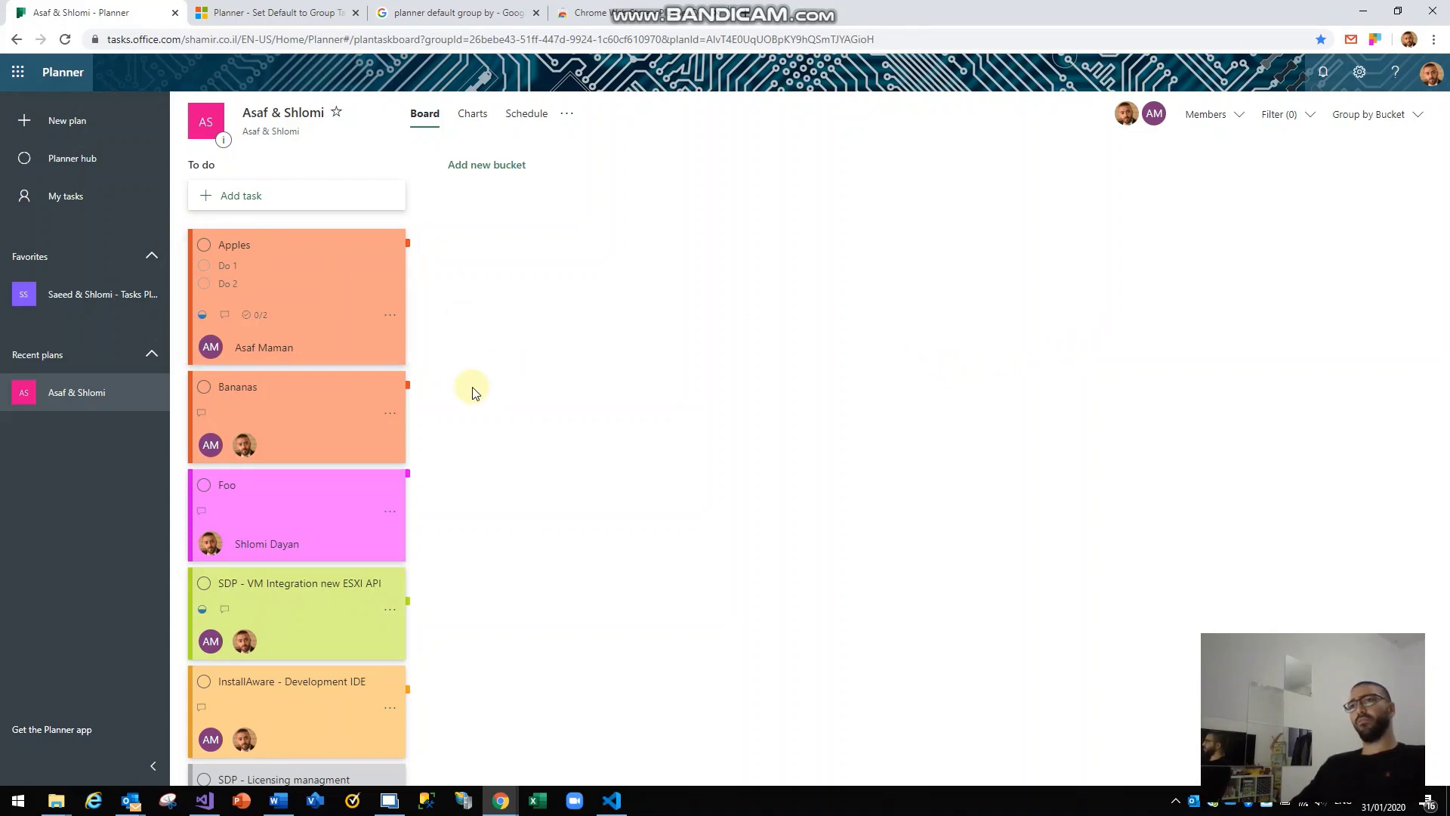
Step: Open the same plan board in a second browser tab beside the first, using its copied address
{"action": "left_click", "coordinate": [201, 44]}
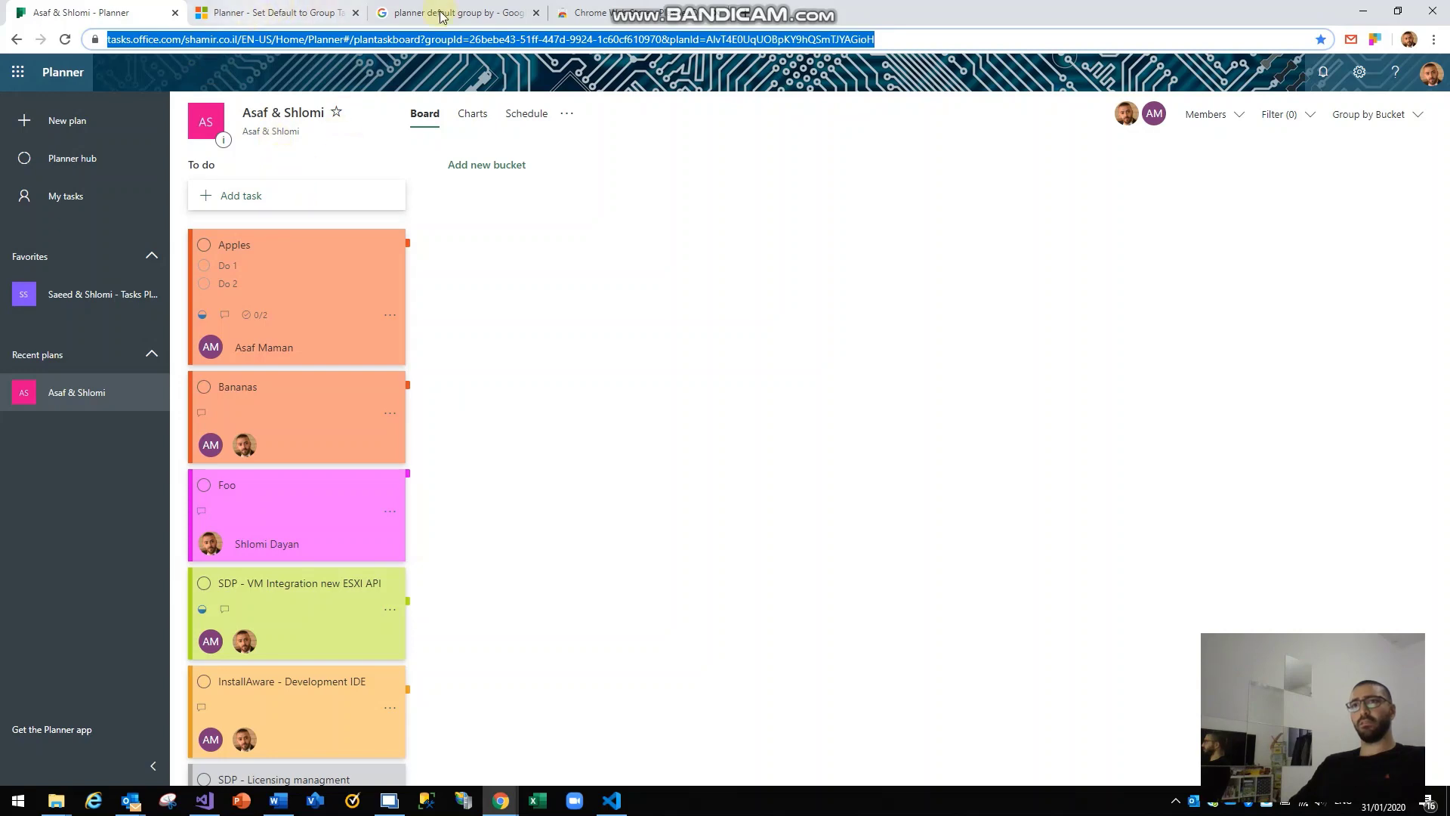
{"action": "left_click", "coordinate": [755, 16]}
{"action": "left_click_drag", "start_coordinate": [756, 13], "coordinate": [253, 10]}
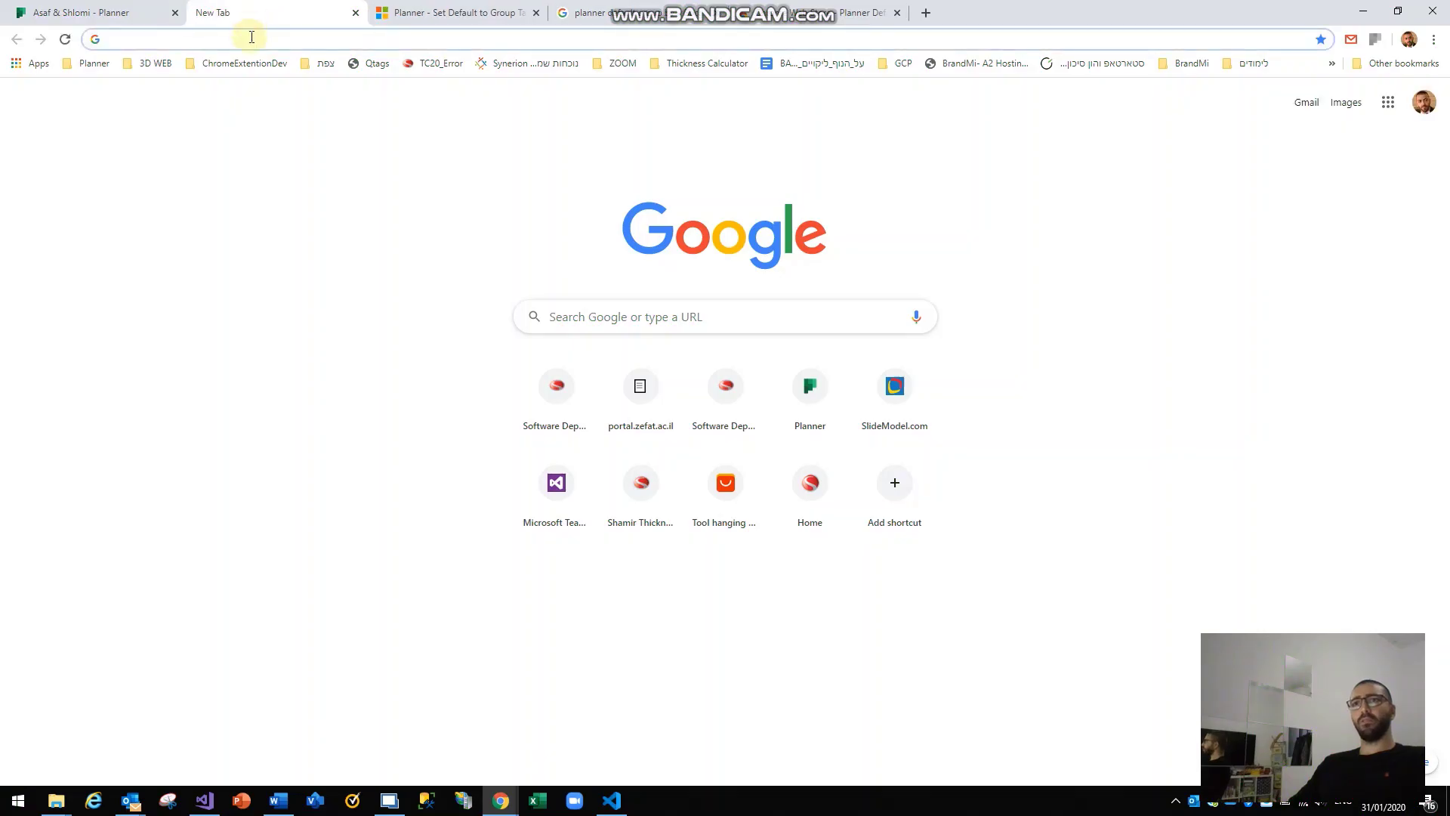
{"action": "type", "text": "https://tasks.office.com/shamir.co.il/EN-US/Home/Planner#/plantaskboard?groupId=26bebe43-51ff-447d-9924-1c60cf610970&planId=AIvT4E0UqUOBpKY9hQSmTJYAGioH"}
{"action": "key", "text": "Return"}
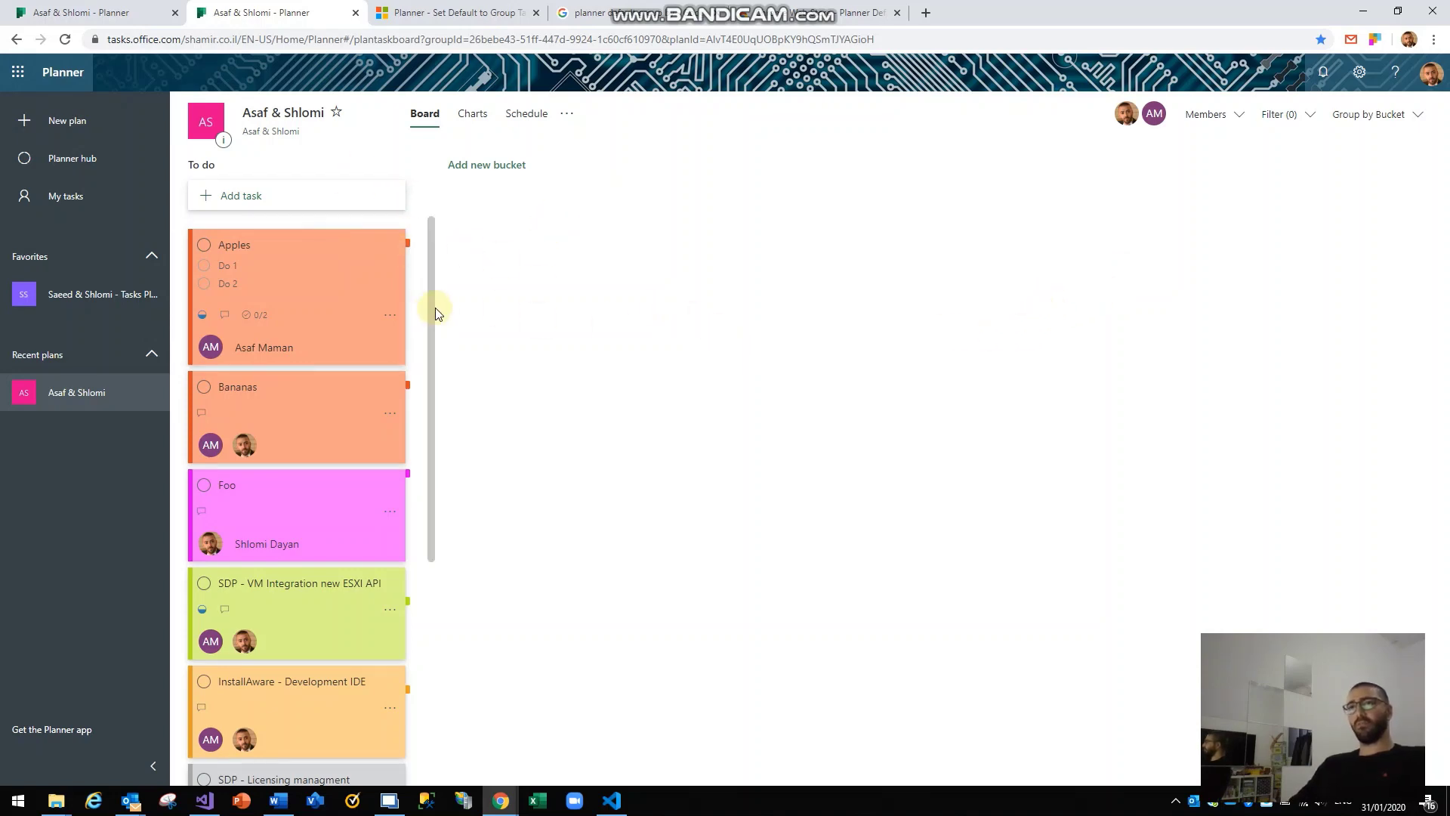
Step: Group the board's tasks by Assigned to and look through each assignee's cards
{"action": "scroll", "coordinate": [323, 324], "scroll_direction": "down", "scroll_amount": 5}
{"action": "scroll", "coordinate": [340, 310], "scroll_direction": "up", "scroll_amount": 5}
{"action": "left_click", "coordinate": [1371, 114]}
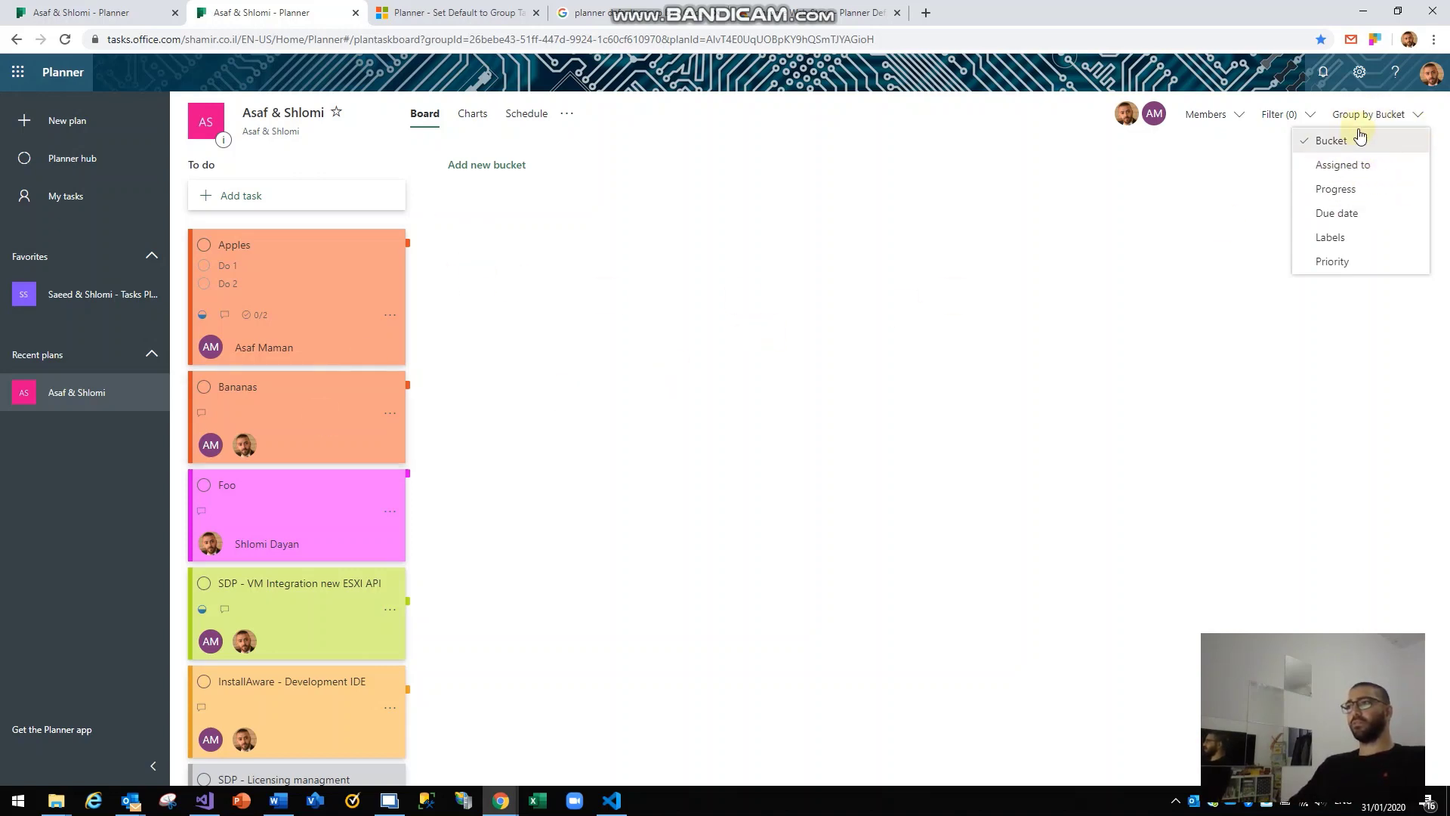
{"action": "left_click", "coordinate": [1379, 175]}
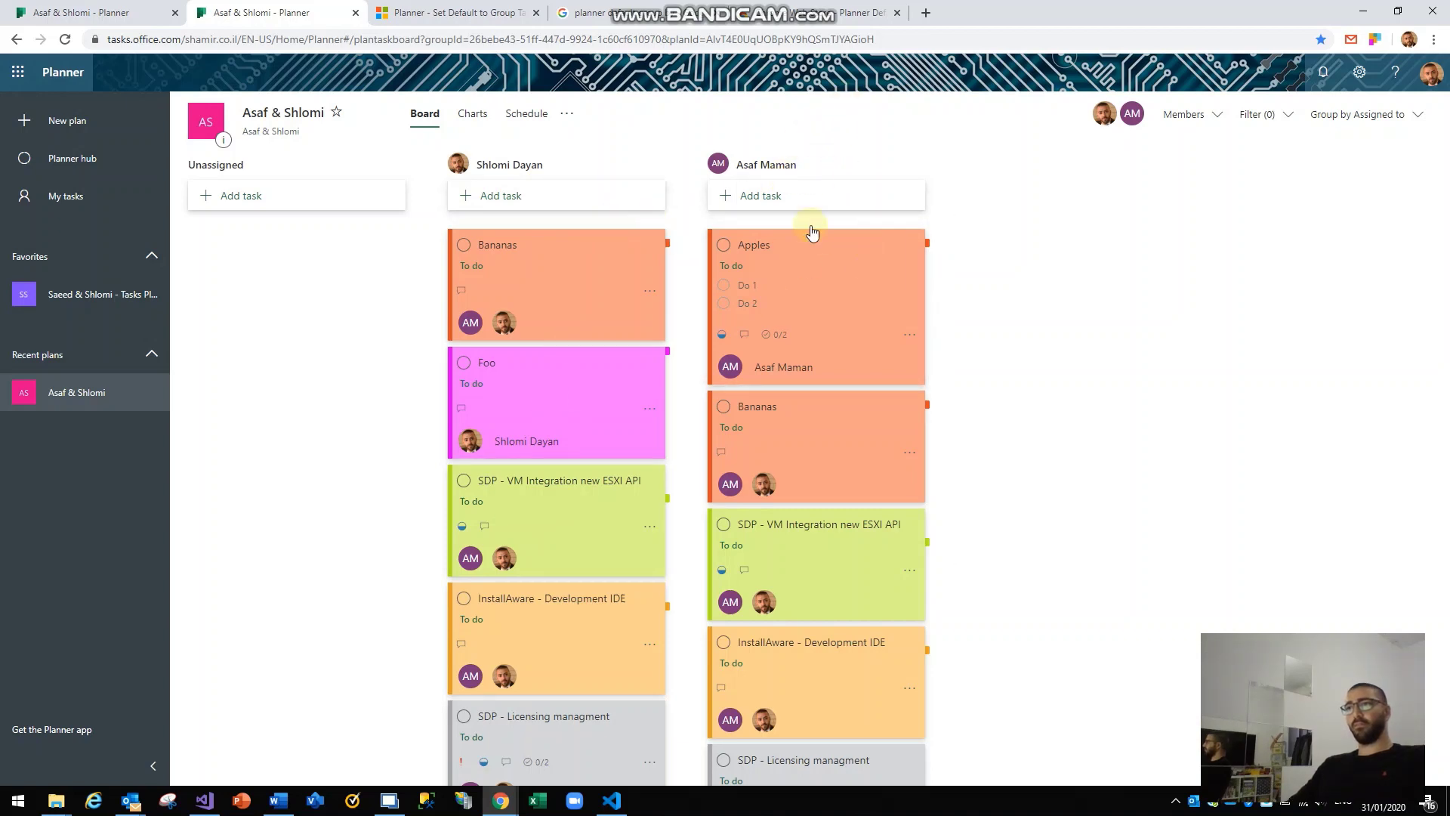
{"action": "scroll", "coordinate": [906, 309], "scroll_direction": "down", "scroll_amount": 3}
{"action": "scroll", "coordinate": [899, 325], "scroll_direction": "up", "scroll_amount": 3}
Step: View the board's tasks grouped by Progress and then by Due date
{"action": "left_click", "coordinate": [1364, 113]}
{"action": "left_click", "coordinate": [1337, 189]}
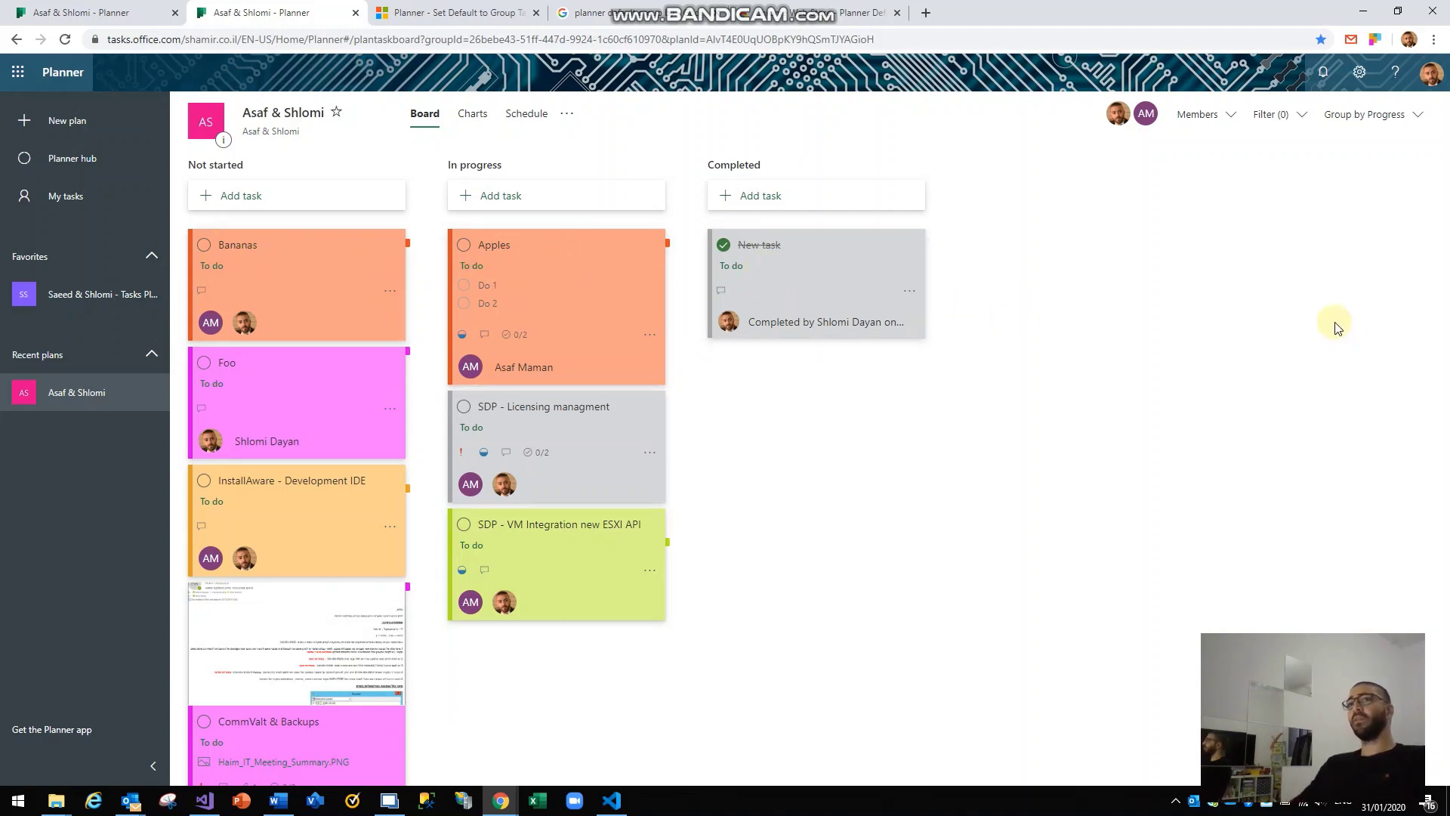
{"action": "left_click", "coordinate": [1406, 121]}
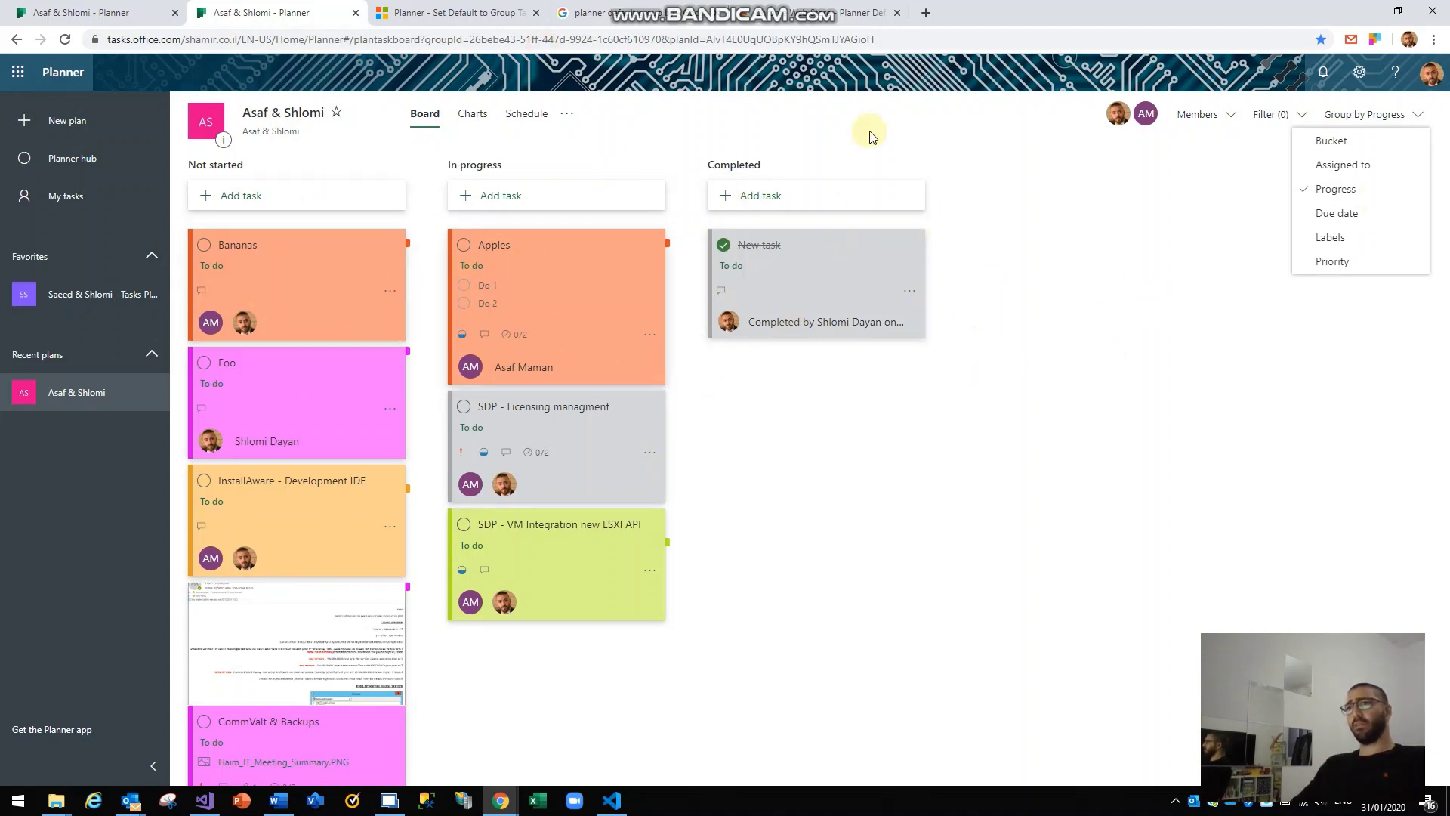
{"action": "left_click", "coordinate": [1337, 214]}
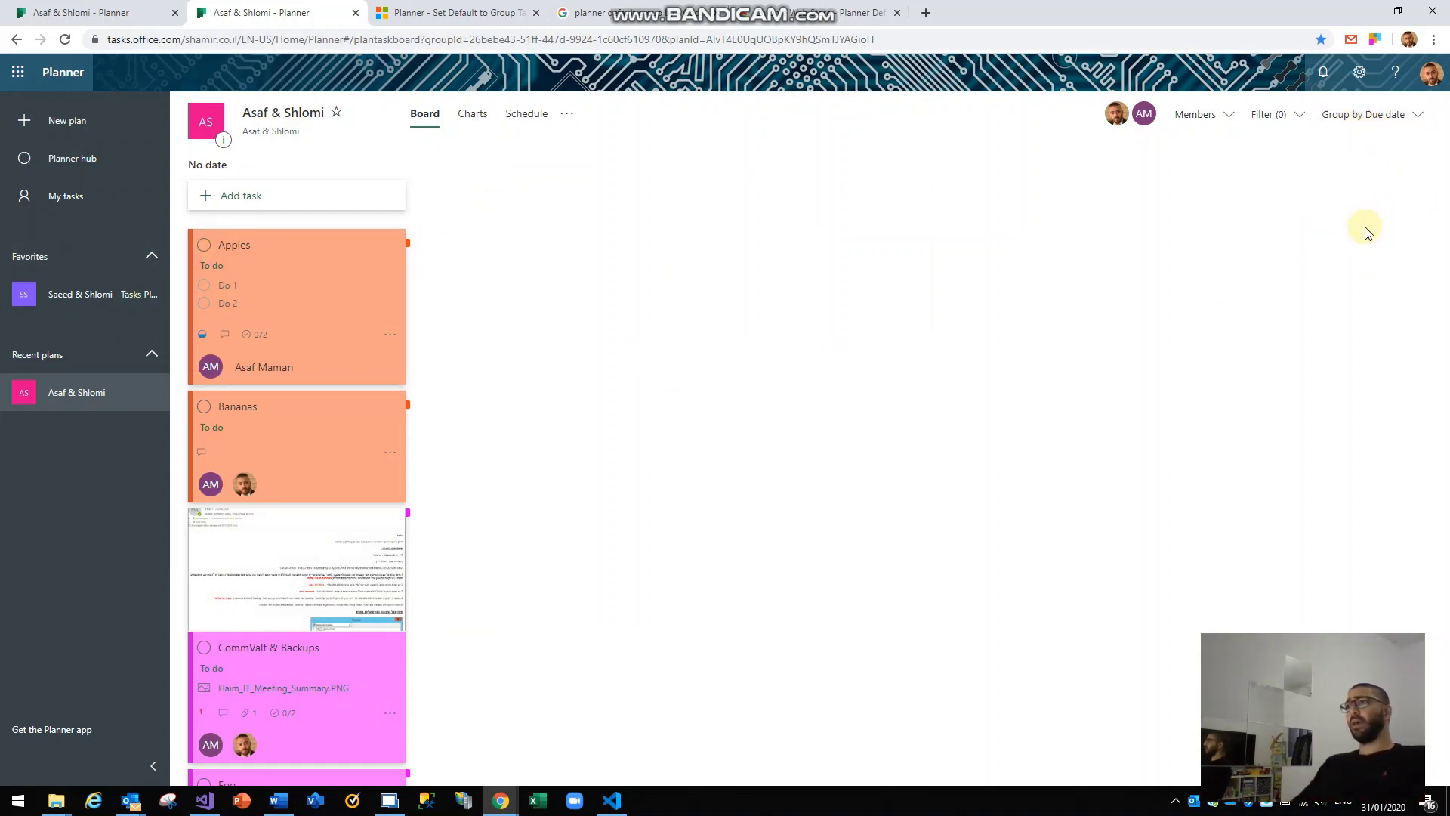
Step: View the board's tasks grouped by Labels and then by Priority
{"action": "left_click", "coordinate": [1385, 115]}
{"action": "left_click", "coordinate": [1347, 240]}
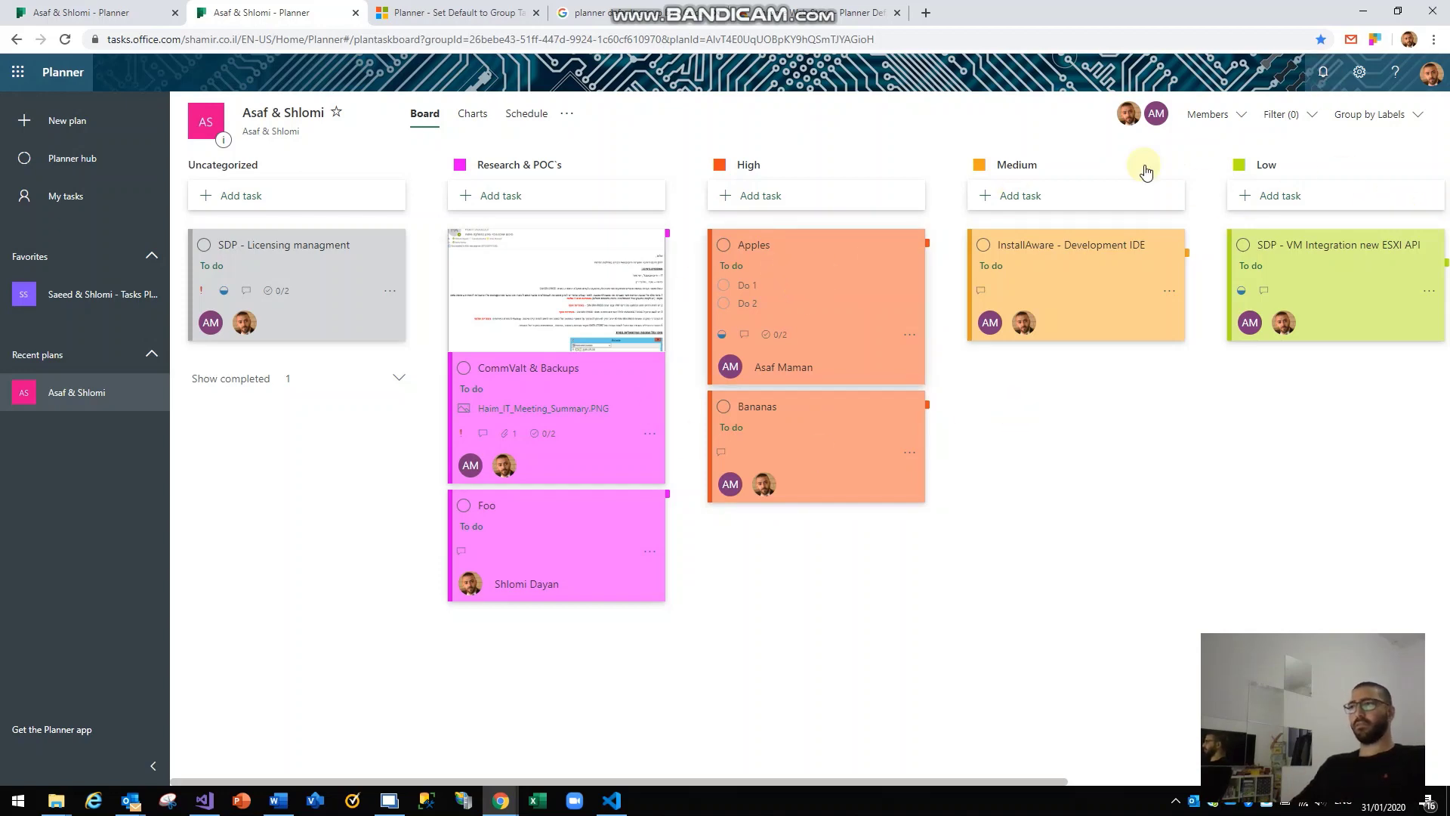
{"action": "left_click", "coordinate": [1406, 114]}
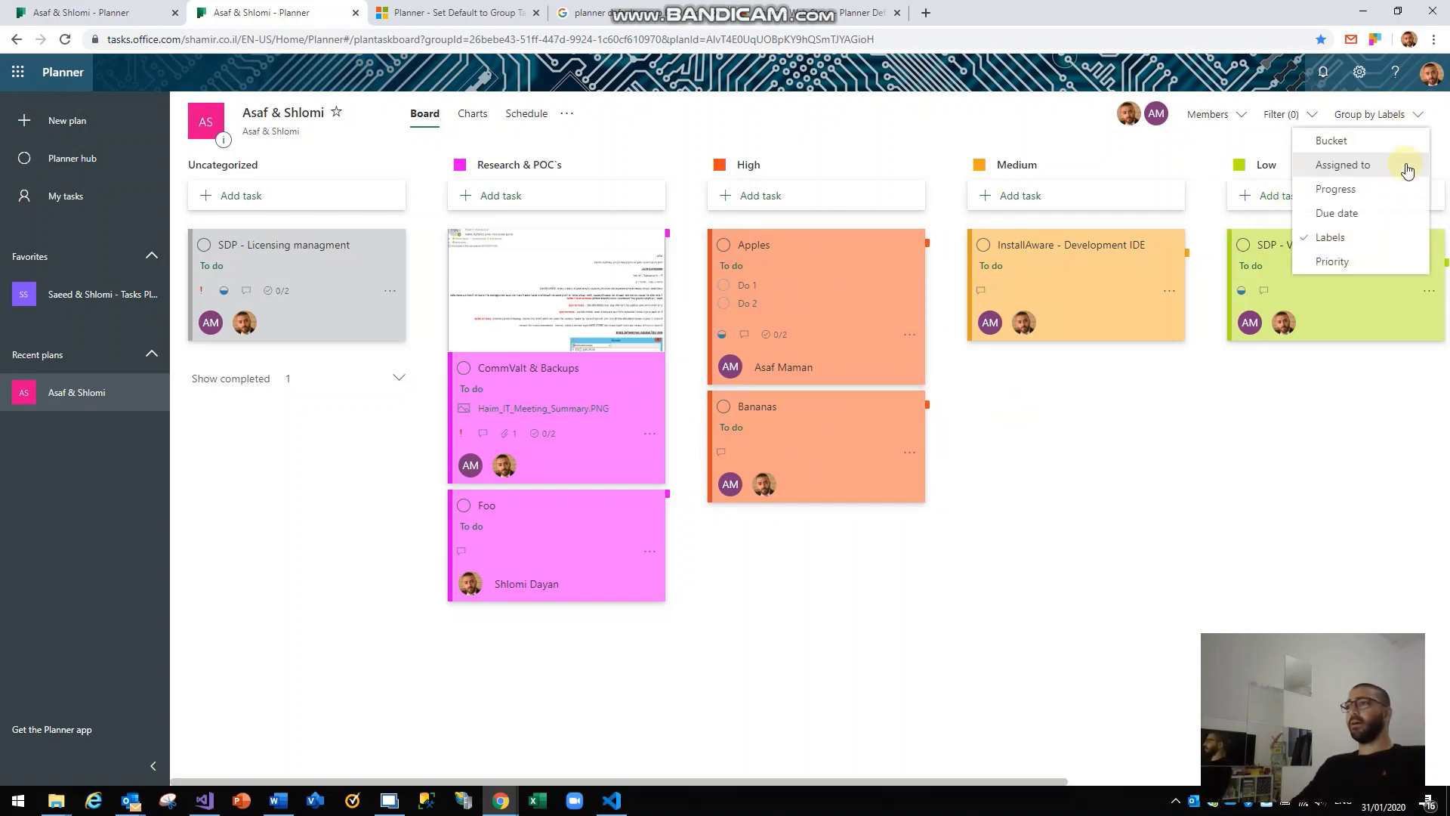
{"action": "left_click", "coordinate": [1370, 261]}
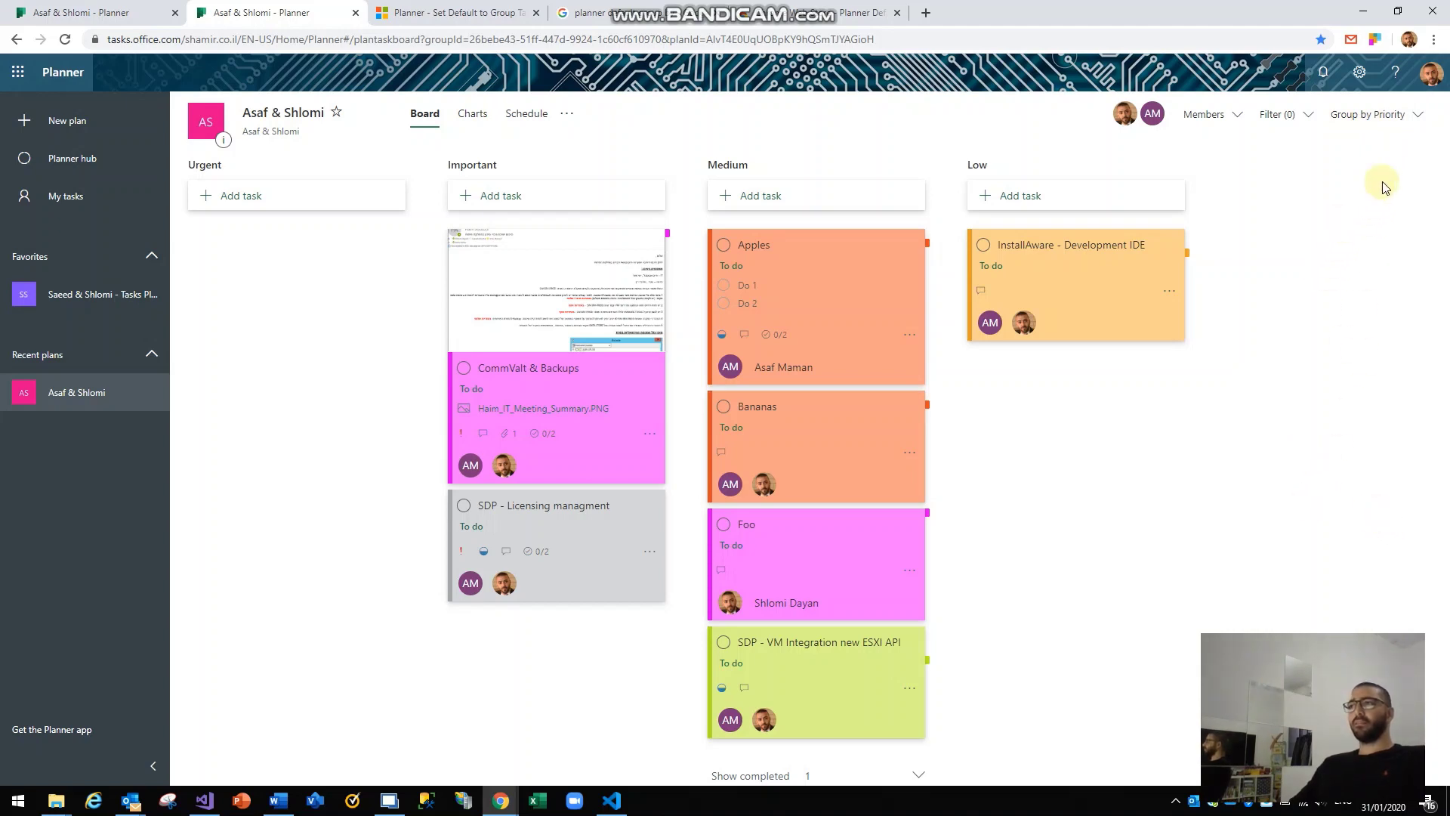
Step: Group the board by Labels and move the Apples task from the High column to Medium
{"action": "left_click", "coordinate": [1398, 130]}
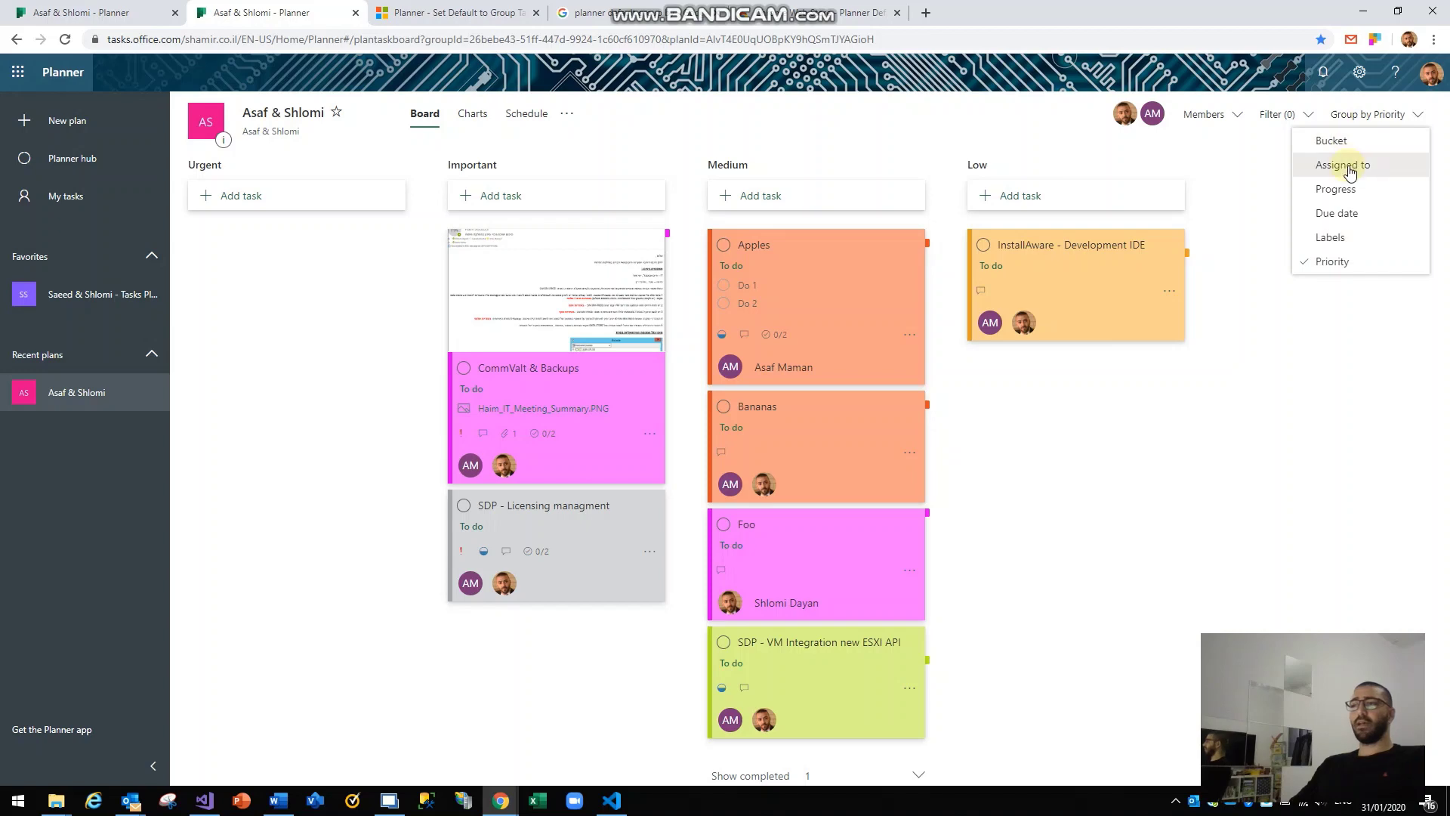
{"action": "left_click", "coordinate": [1330, 238]}
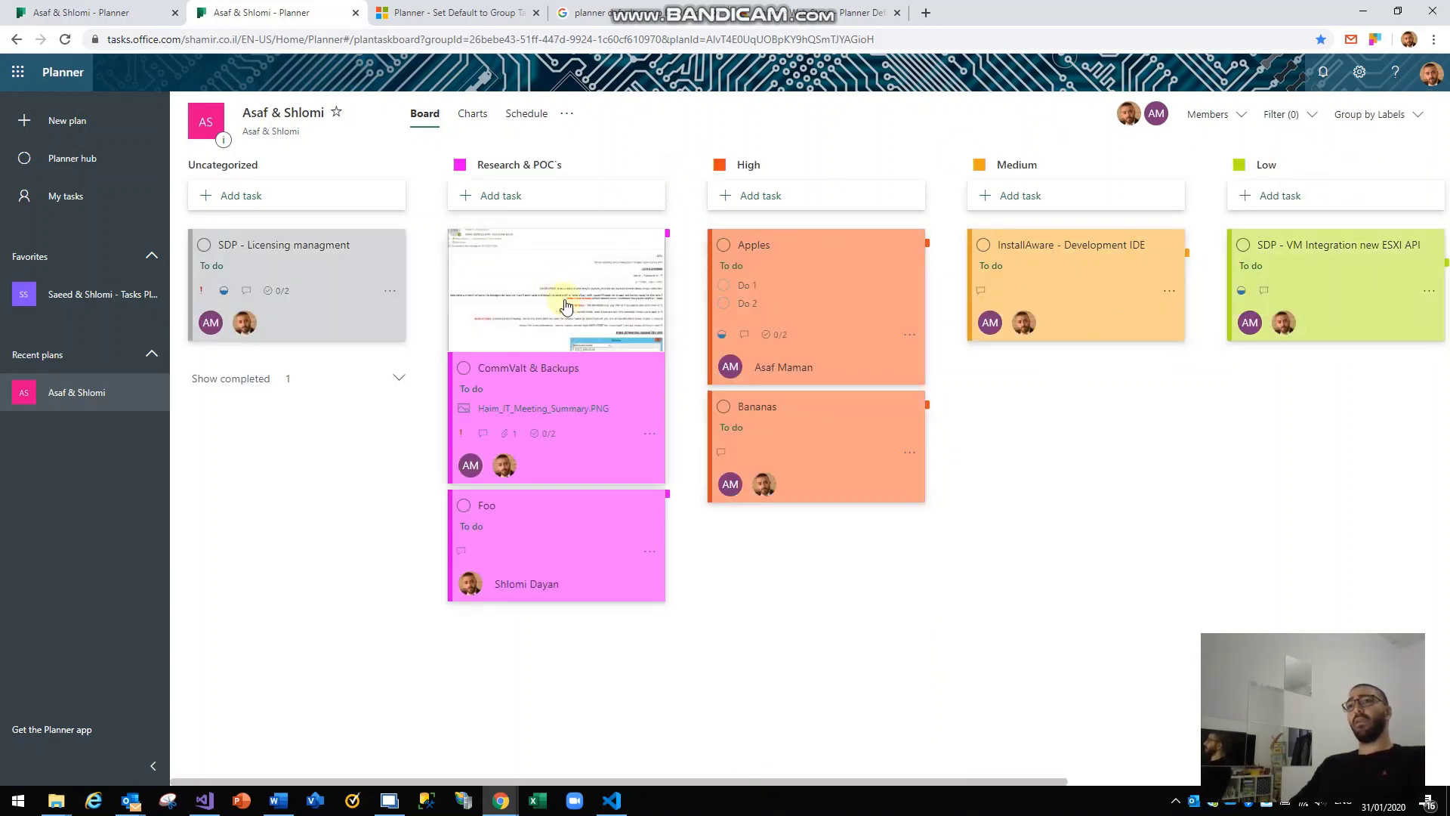
{"action": "left_click_drag", "start_coordinate": [864, 295], "coordinate": [1125, 313]}
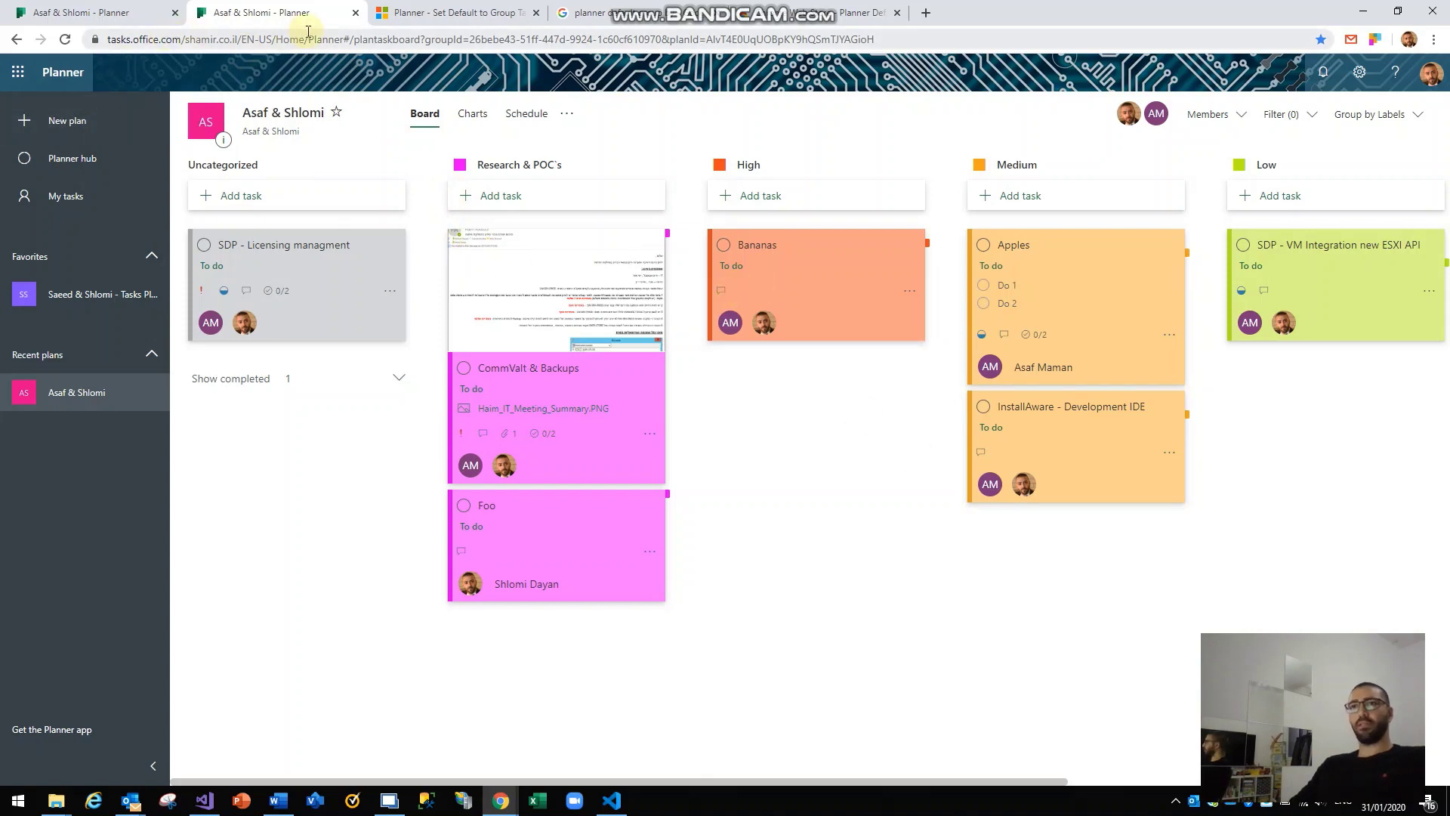
Step: Close both plan board tabs and reopen the same board from its copied address in a new first browser tab
{"action": "left_click", "coordinate": [355, 12]}
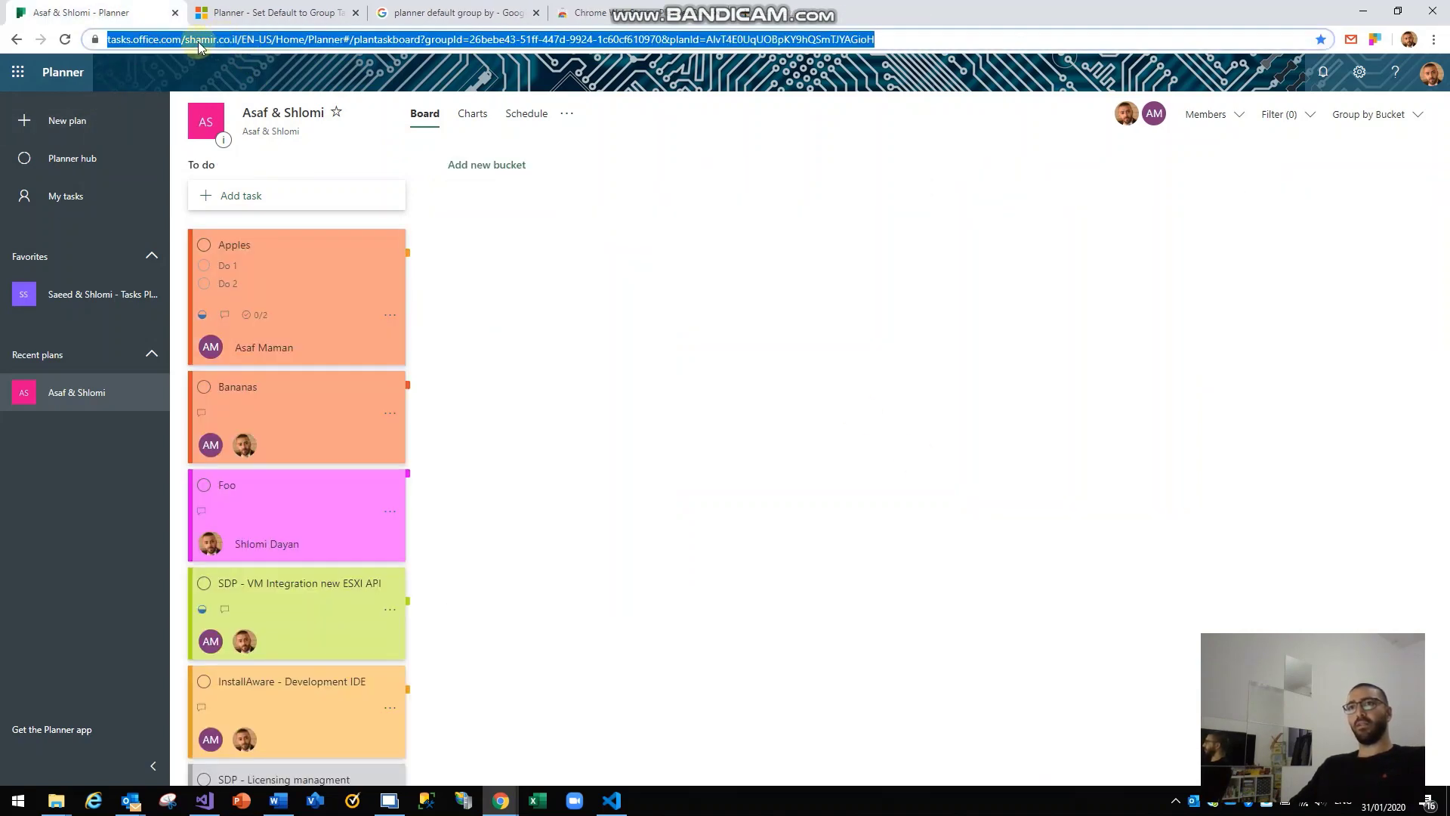
{"action": "left_click", "coordinate": [175, 13]}
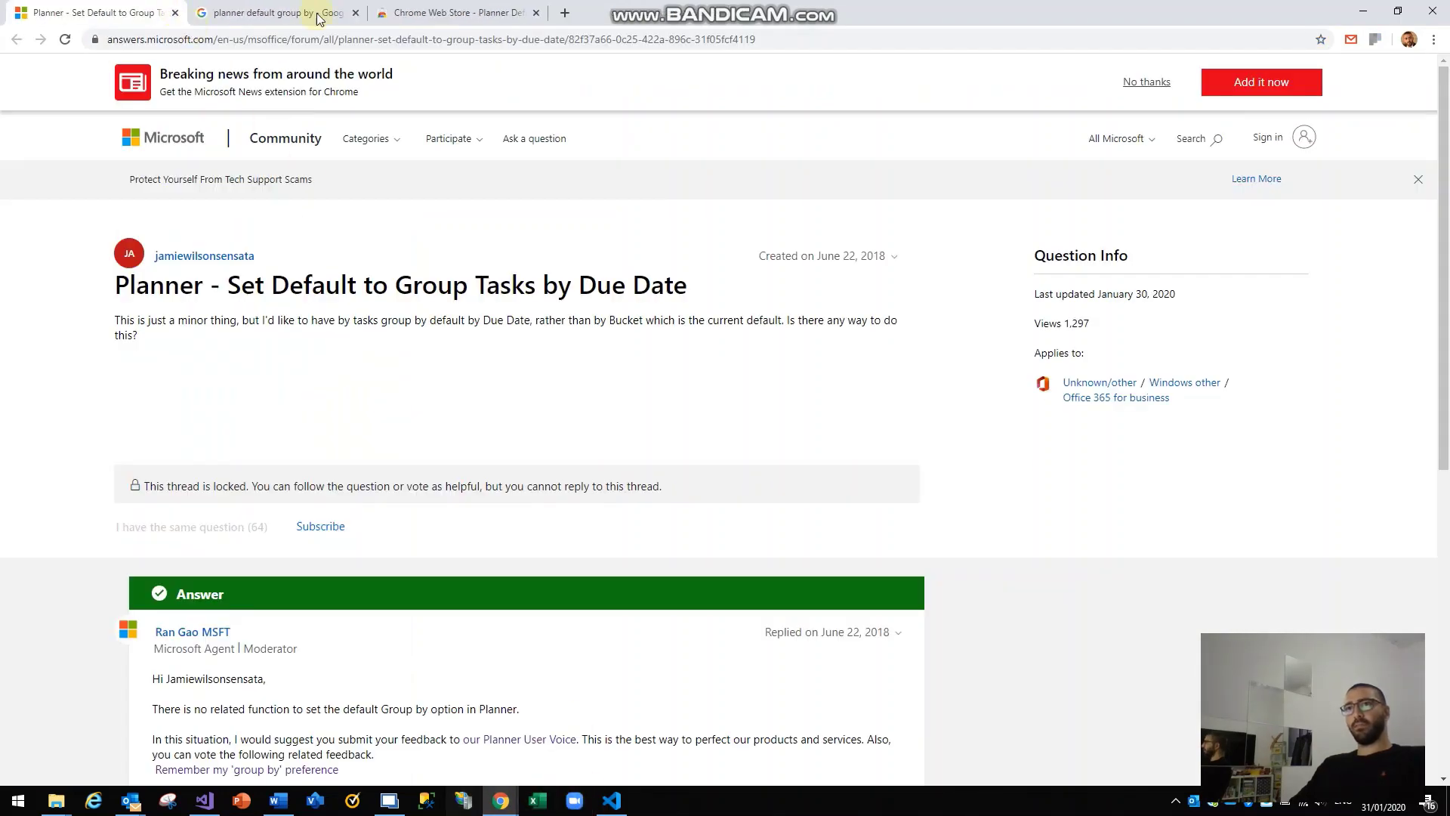
{"action": "left_click", "coordinate": [566, 15]}
{"action": "left_click_drag", "start_coordinate": [589, 21], "coordinate": [121, 34]}
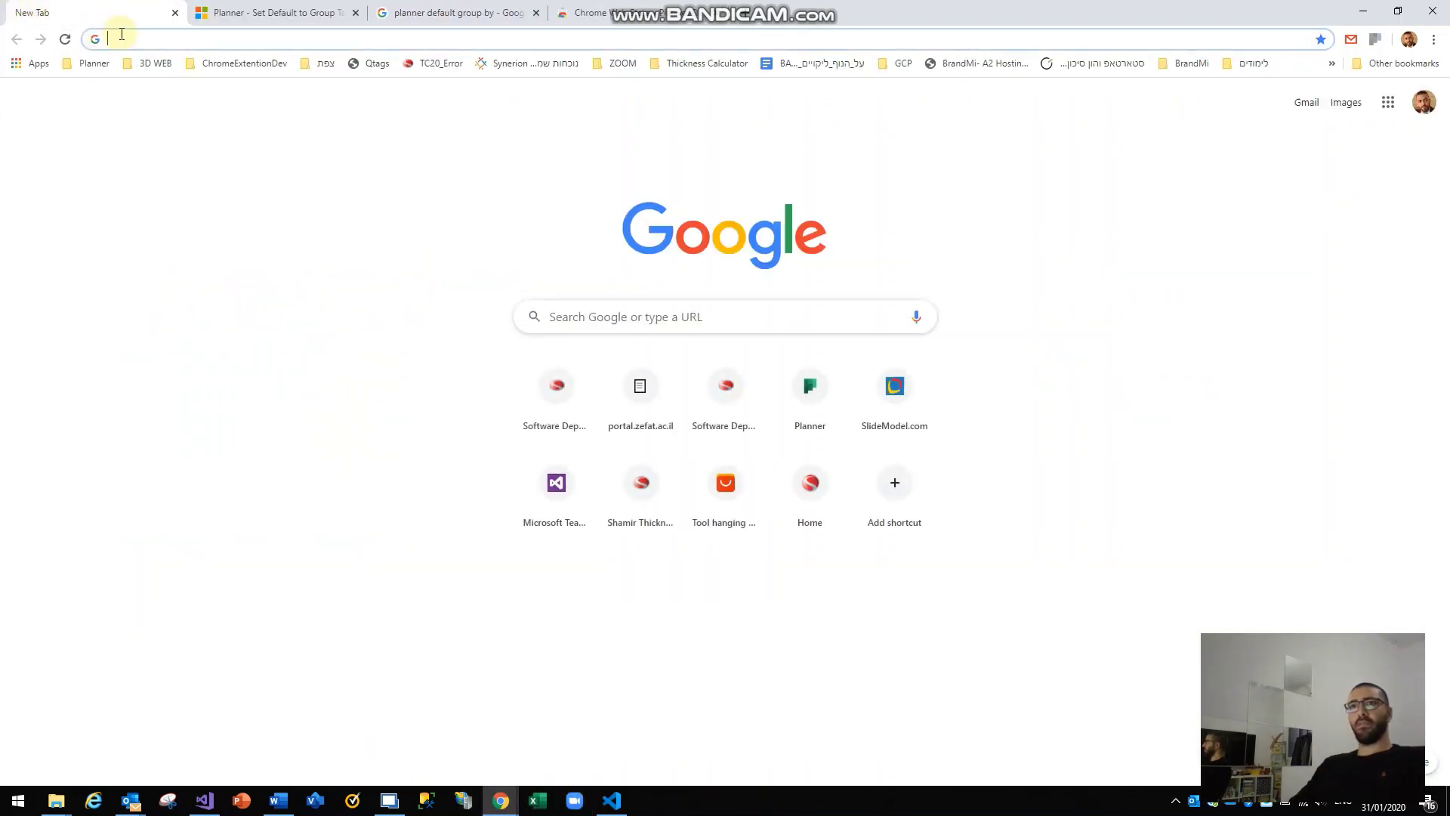
{"action": "type", "text": "https://tasks.office.com/shamir.co.il/EN-US/Home/Planner#/plantaskboard?groupId=26bebe43-51ff-447d-9924-1c60cf610970&planId=AIvT4E0UqUOBpKY9hQSmTJYAGioH"}
{"action": "key", "text": "Return"}
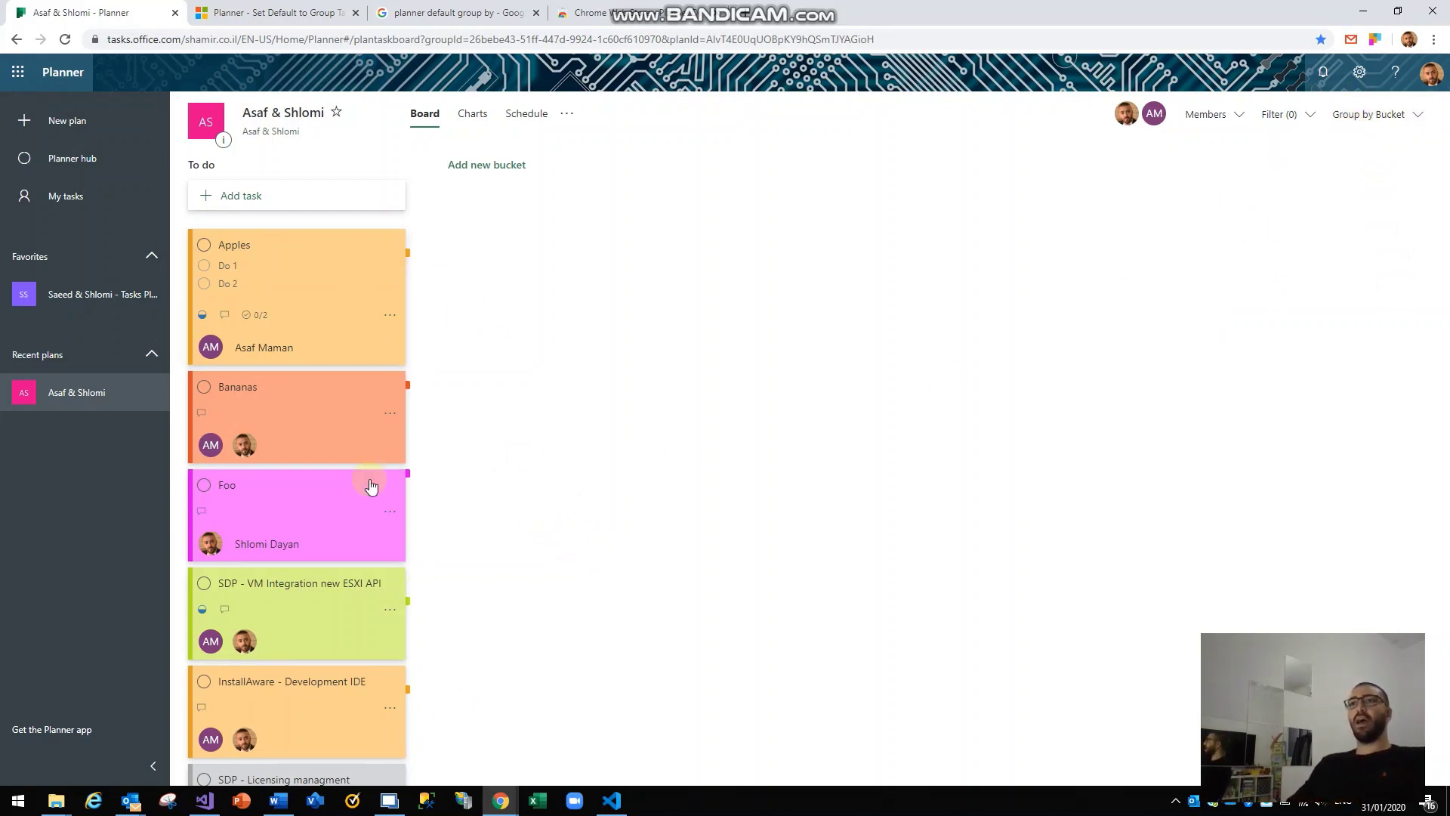
Step: Set the reopened board's grouping to Labels
{"action": "left_click", "coordinate": [1380, 115]}
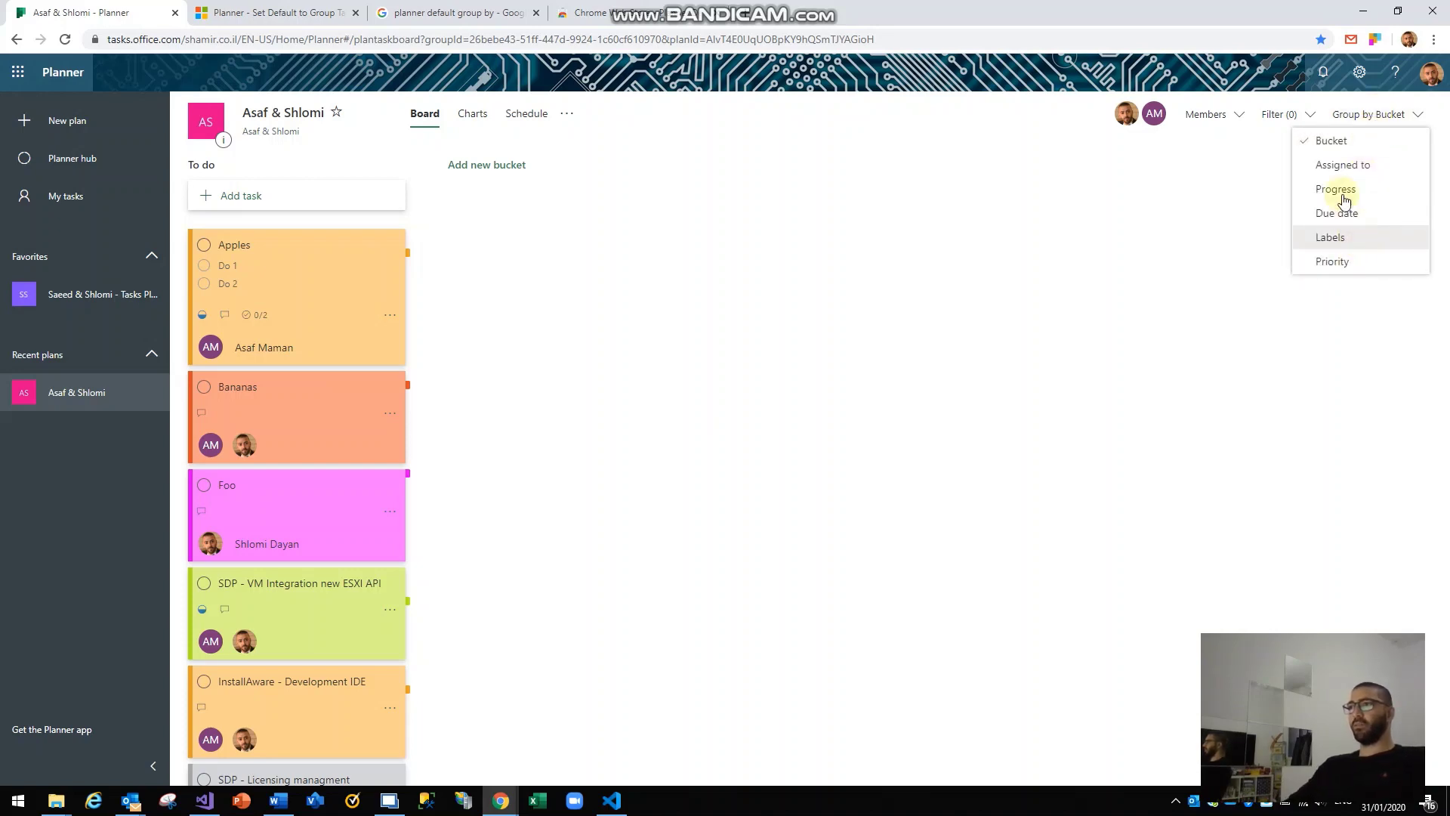
{"action": "left_click", "coordinate": [724, 260]}
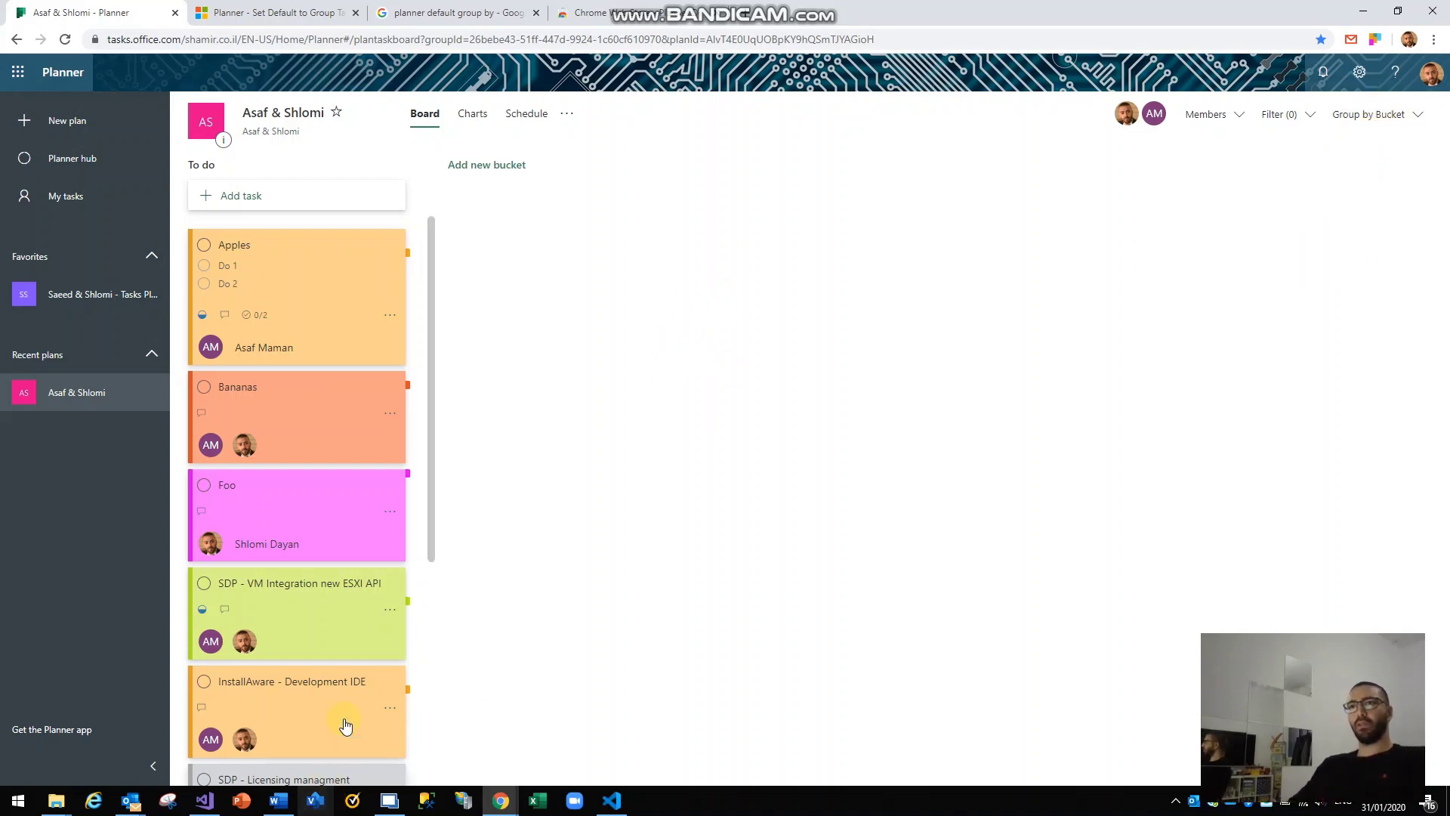
{"action": "left_click", "coordinate": [1408, 118]}
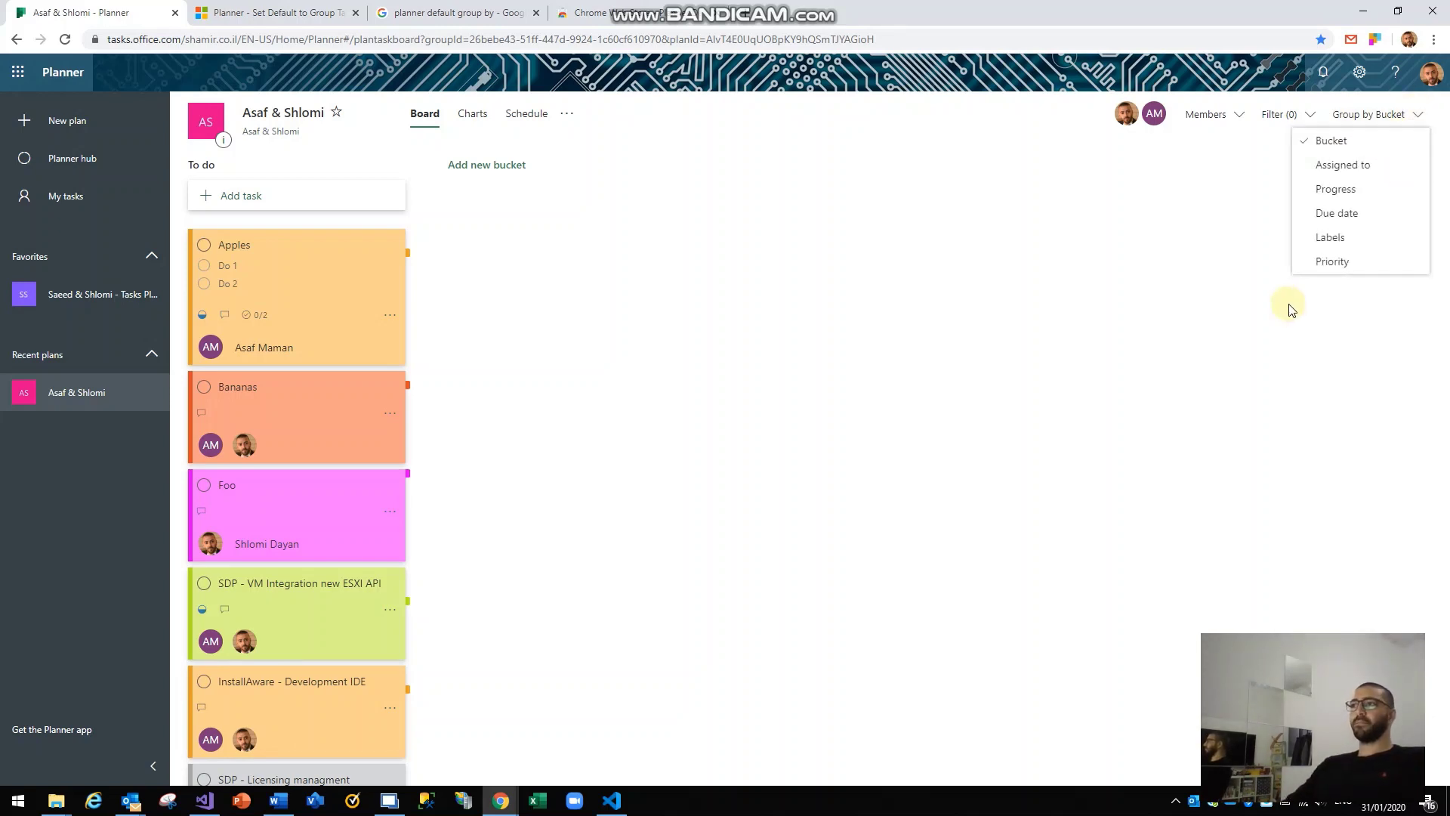
{"action": "left_click", "coordinate": [1331, 238]}
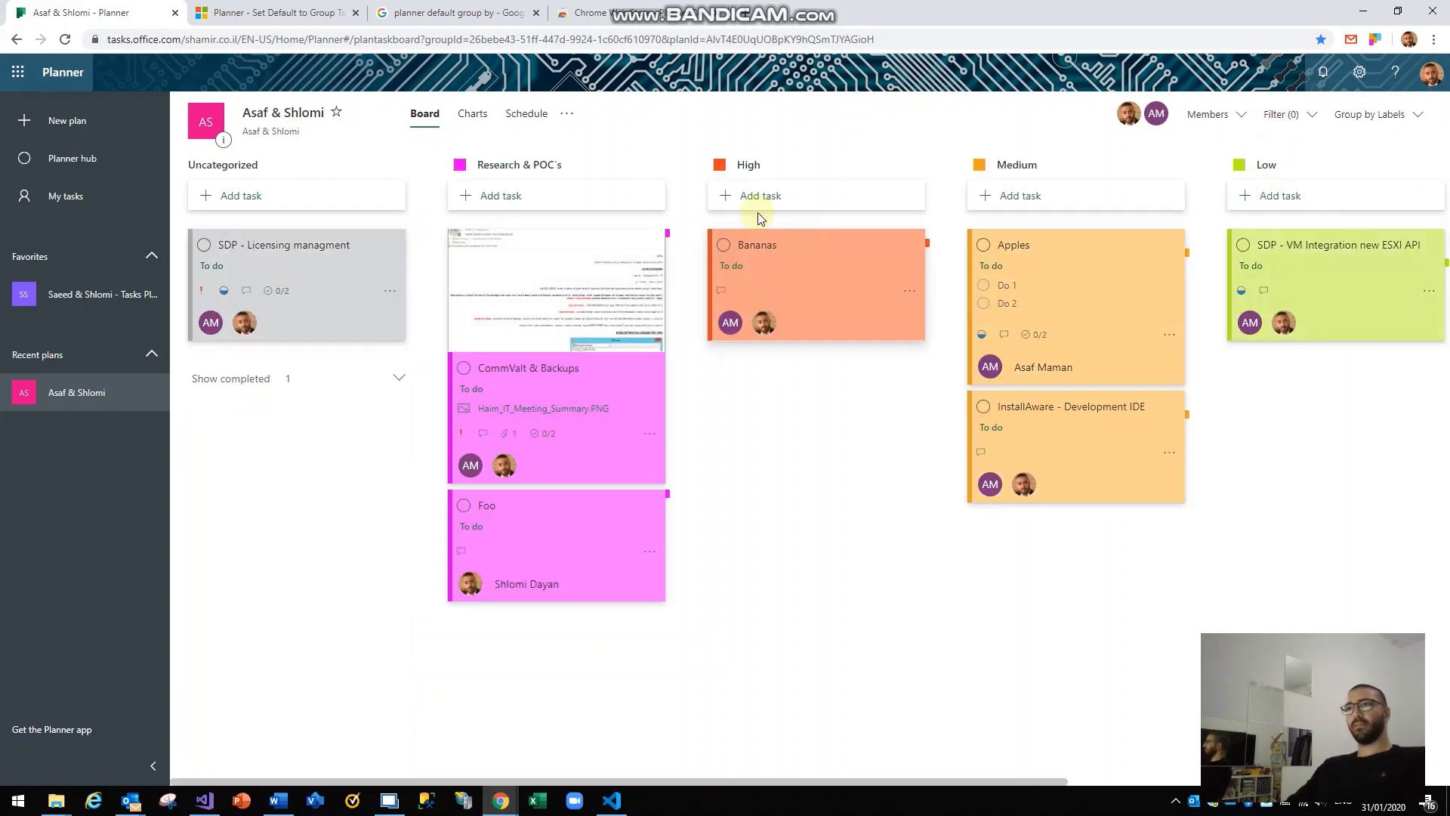
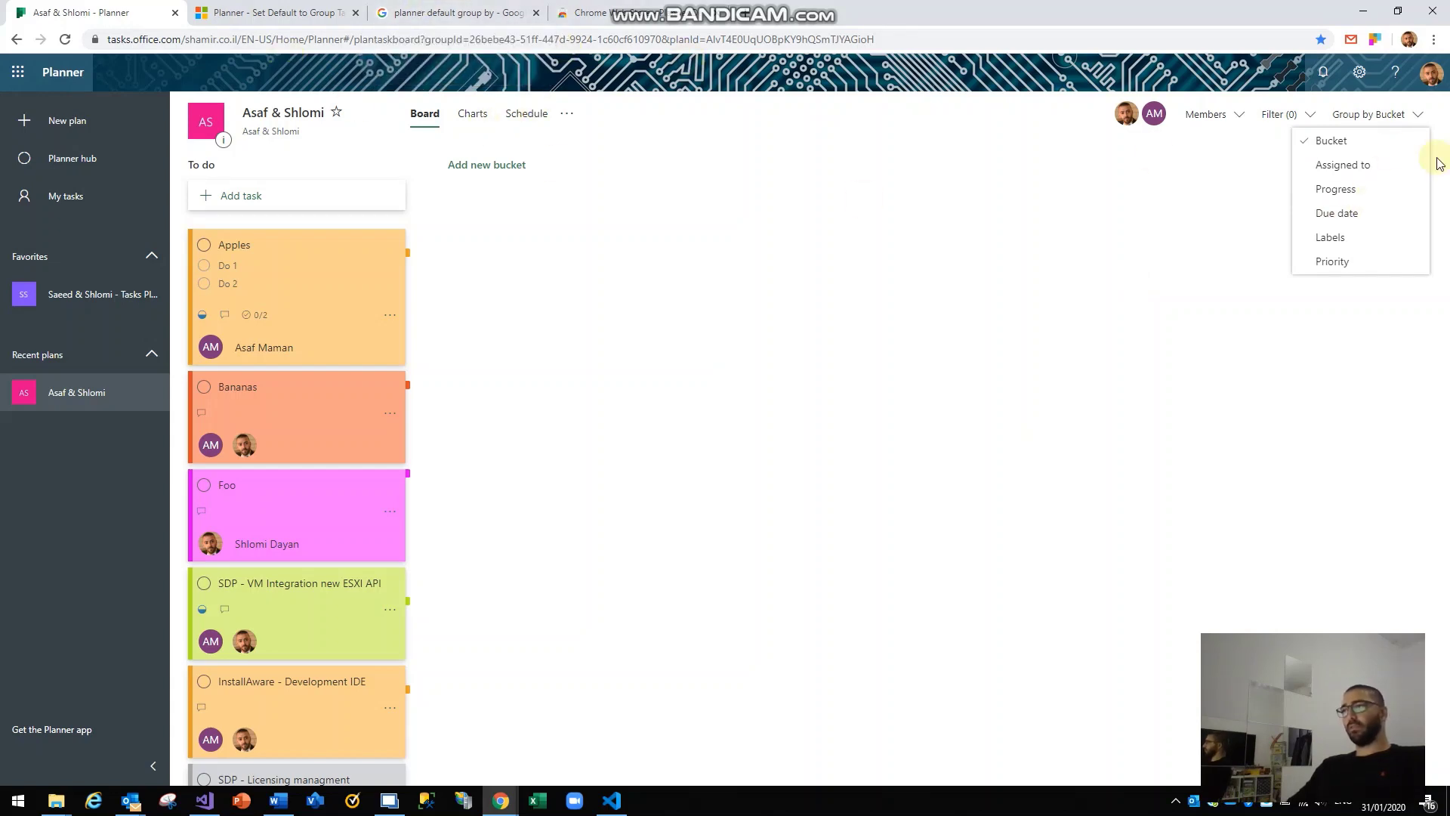
Step: Read the Microsoft Community question about grouping Planner tasks by due date by default, along with its accepted answer
{"action": "left_click", "coordinate": [311, 5]}
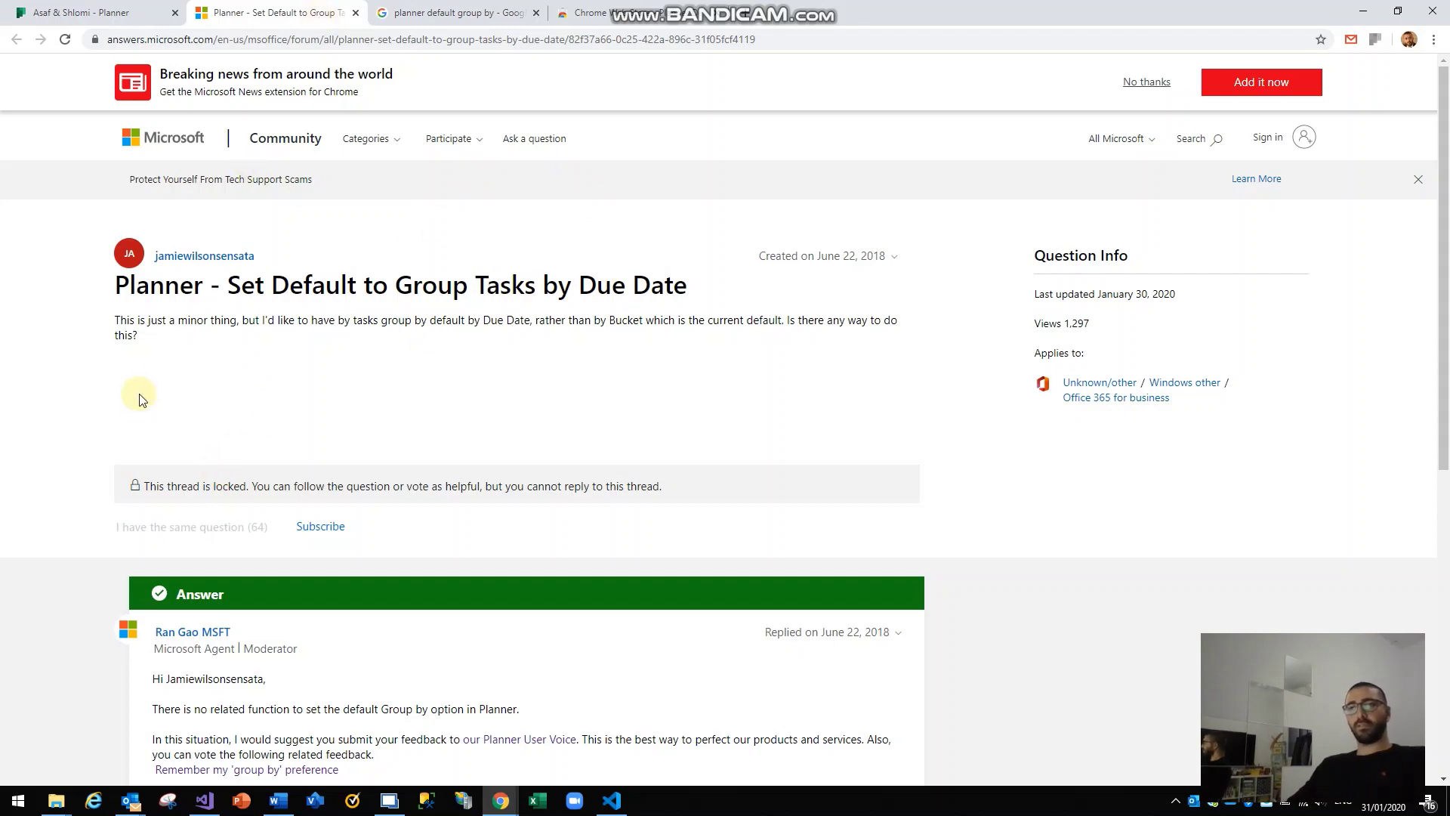
{"action": "scroll", "coordinate": [151, 362], "scroll_direction": "down", "scroll_amount": 3}
{"action": "scroll", "coordinate": [174, 335], "scroll_direction": "up", "scroll_amount": 3}
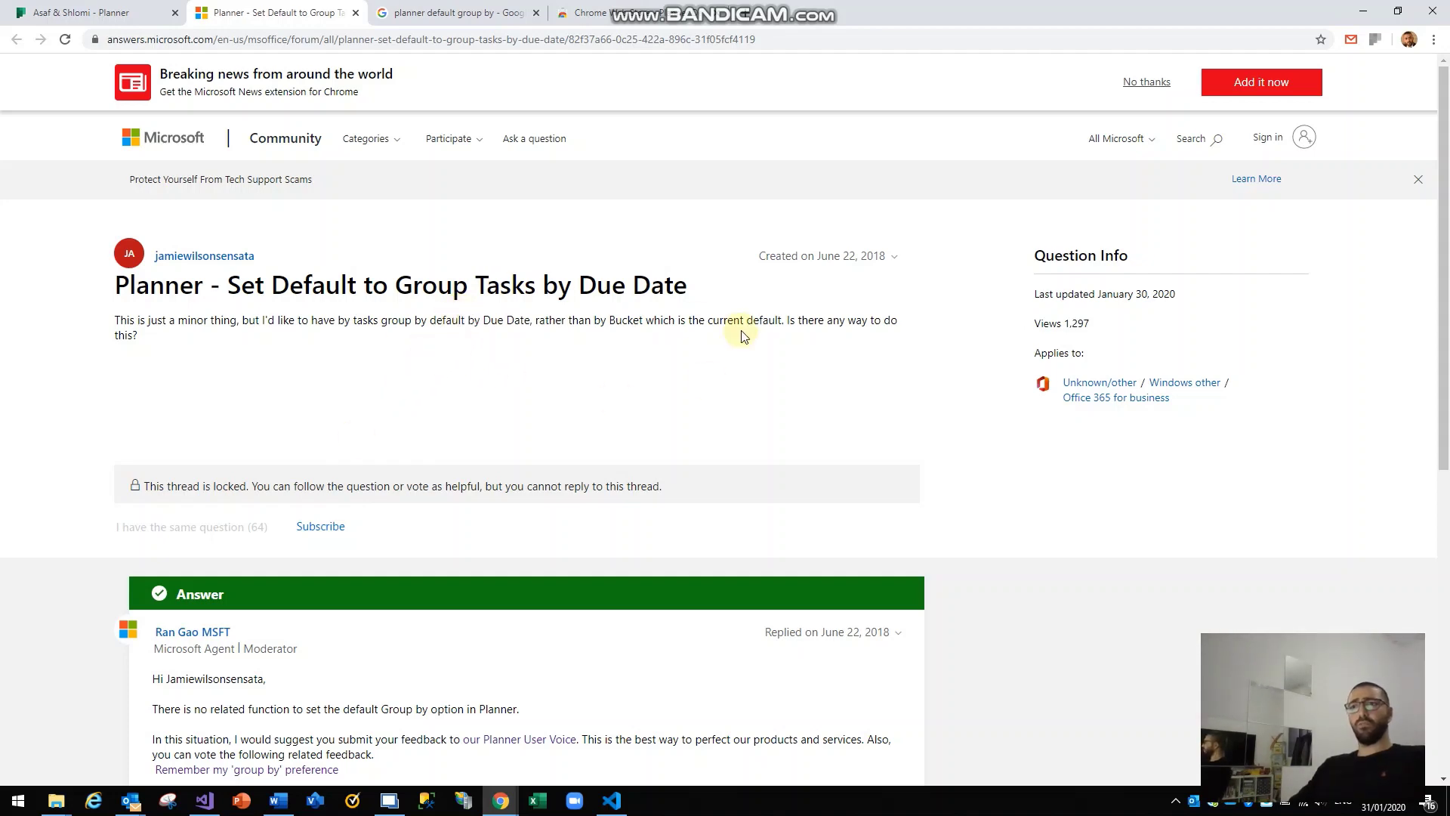
{"action": "scroll", "coordinate": [677, 371], "scroll_direction": "down", "scroll_amount": 6}
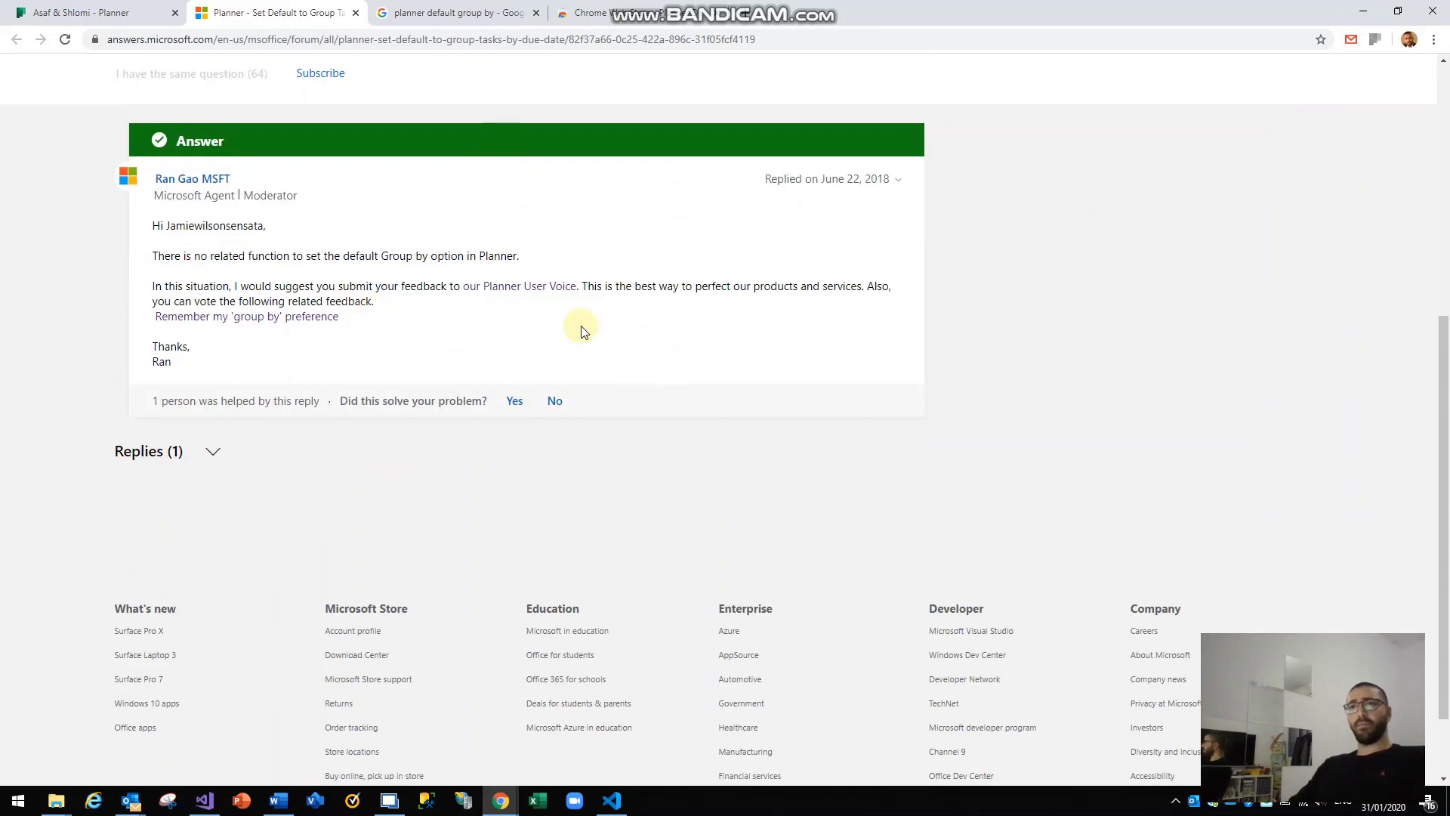
{"action": "scroll", "coordinate": [442, 238], "scroll_direction": "up", "scroll_amount": 6}
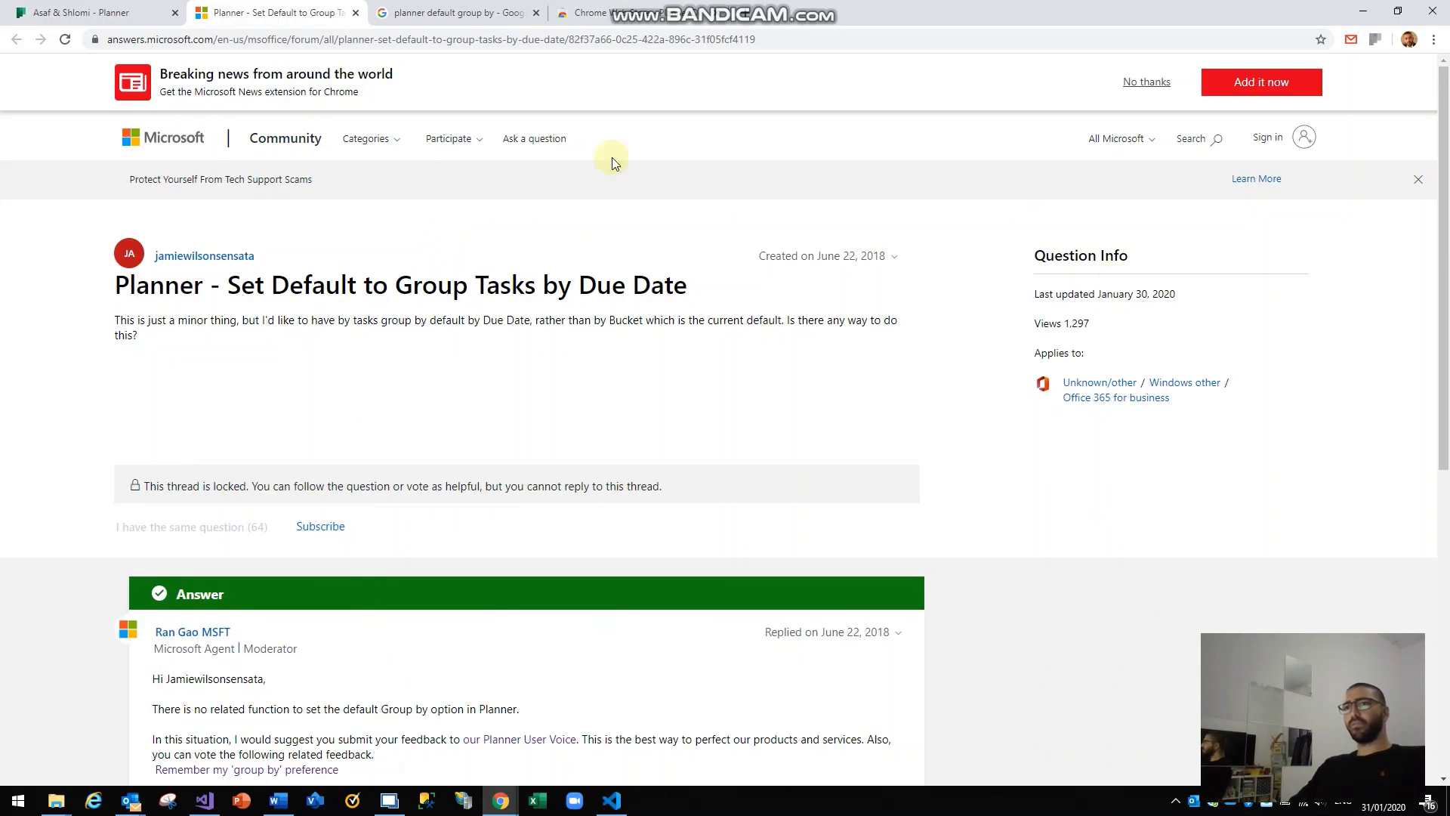
{"action": "scroll", "coordinate": [663, 308], "scroll_direction": "down", "scroll_amount": 5}
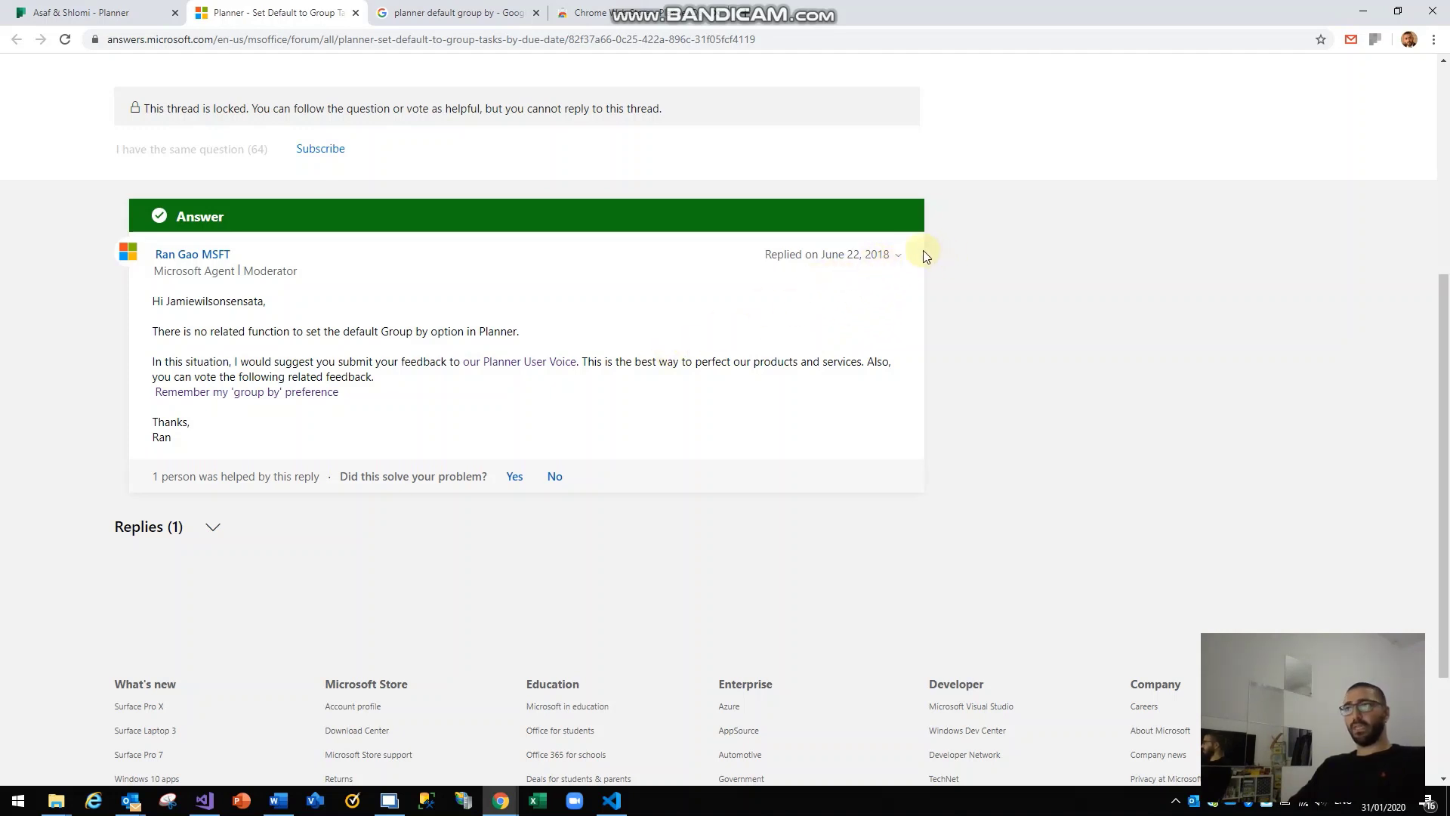
Step: Open the answer's linked "Remember my 'group by' preference" feedback idea and review its votes and comments
{"action": "left_click", "coordinate": [292, 395]}
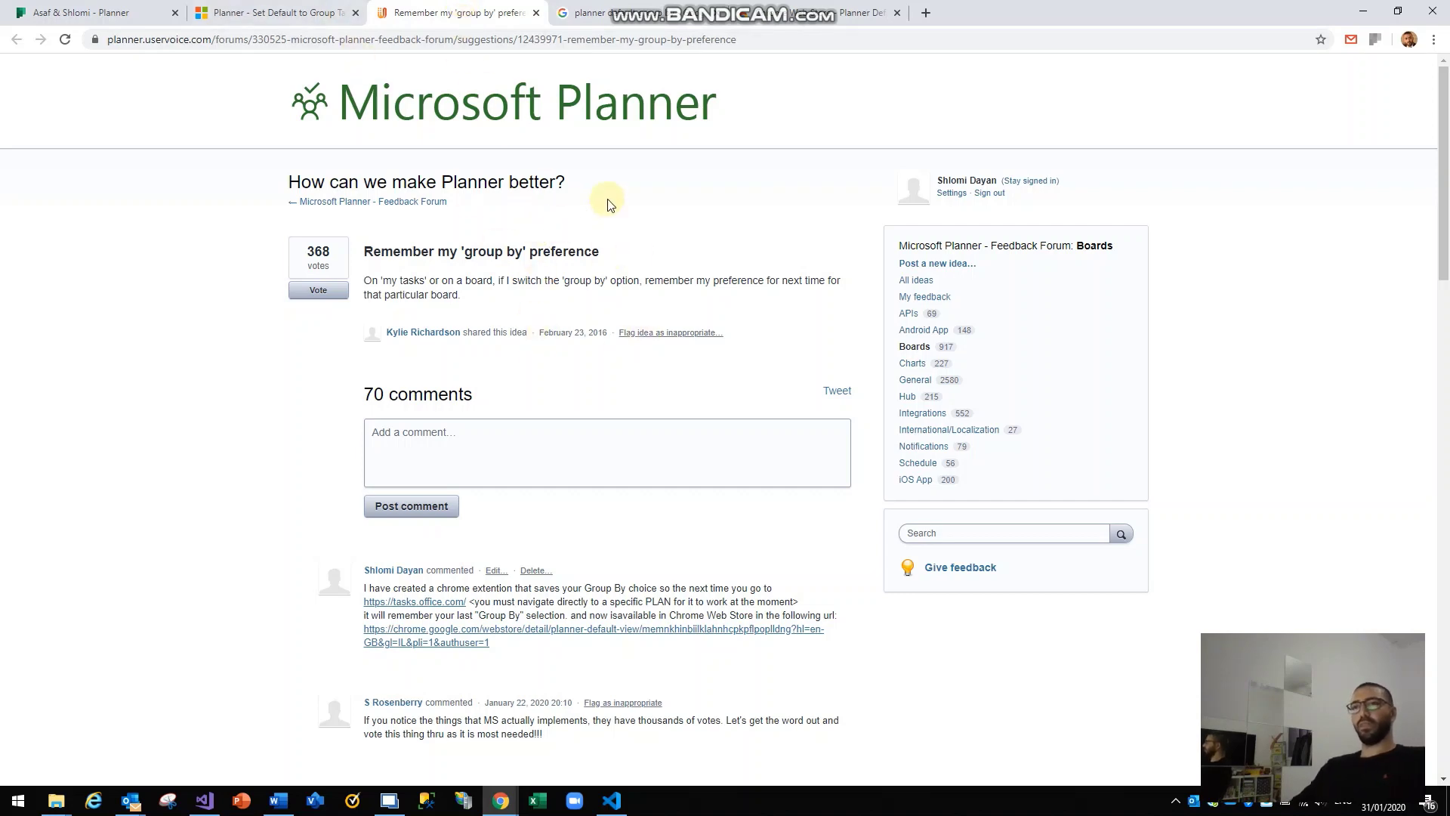
{"action": "scroll", "coordinate": [543, 302], "scroll_direction": "down", "scroll_amount": 4}
{"action": "scroll", "coordinate": [541, 306], "scroll_direction": "up", "scroll_amount": 4}
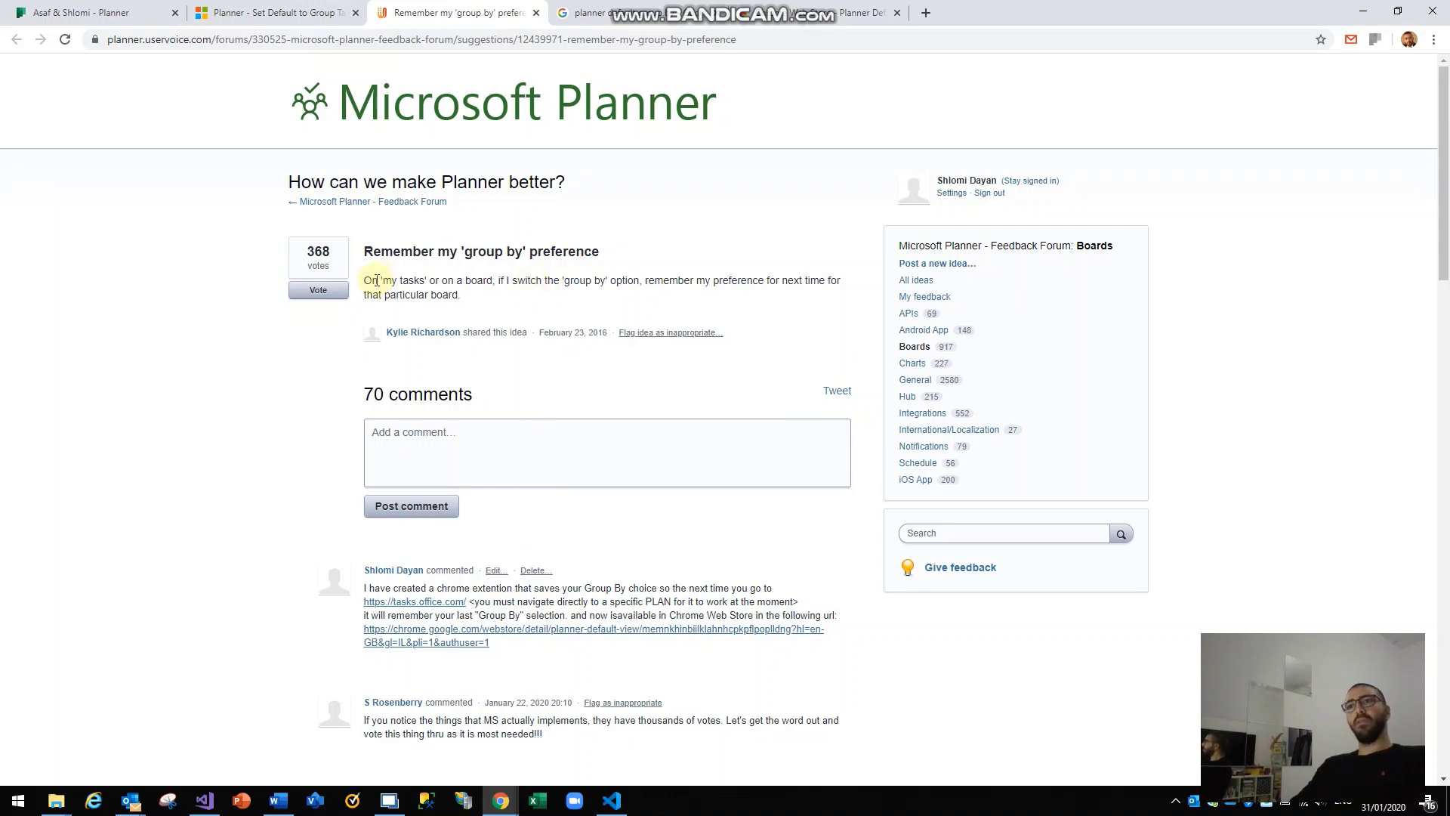
{"action": "left_click_drag", "start_coordinate": [367, 246], "coordinate": [350, 250]}
{"action": "left_click", "coordinate": [330, 253]}
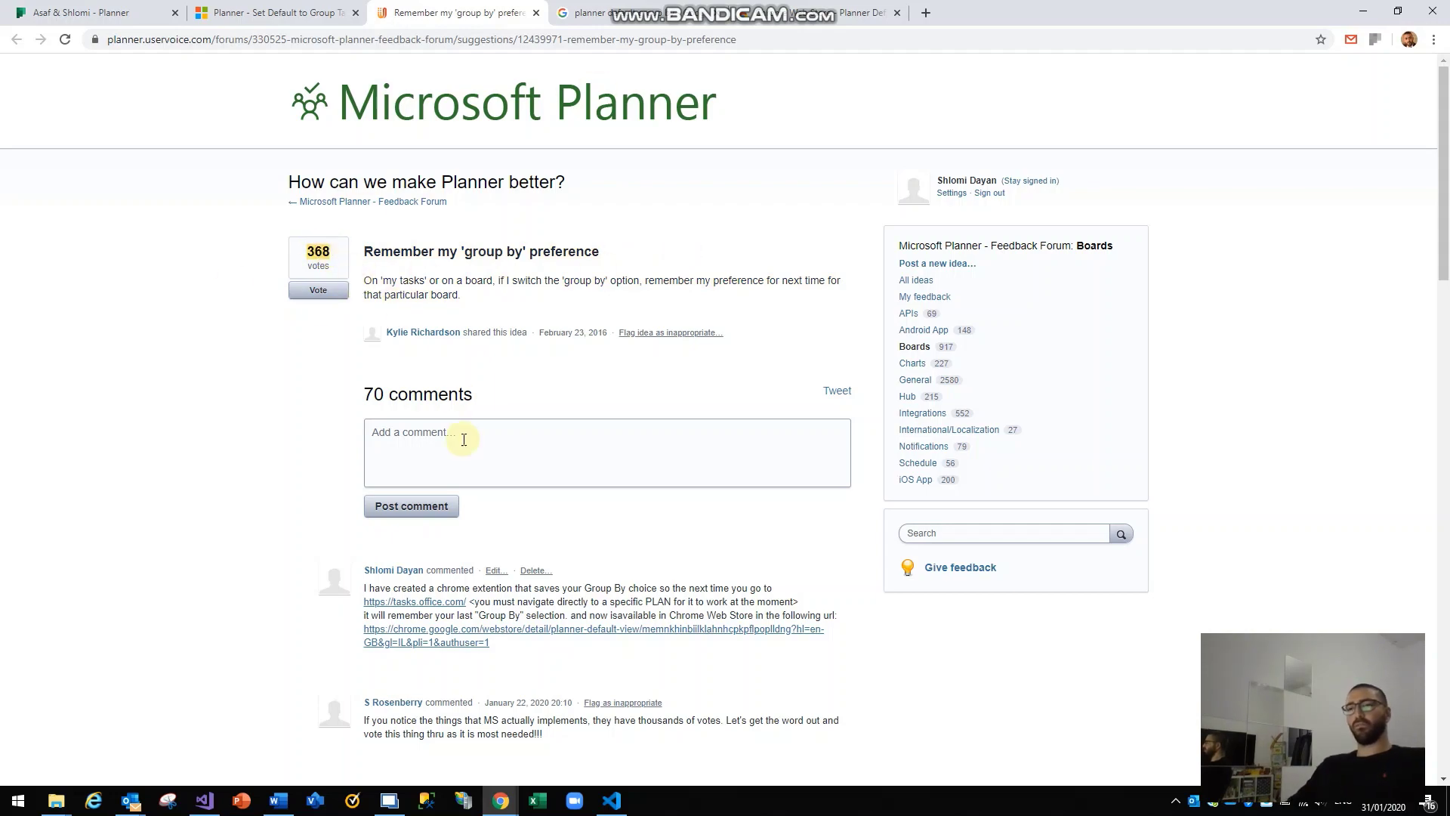
{"action": "scroll", "coordinate": [464, 440], "scroll_direction": "down", "scroll_amount": 20}
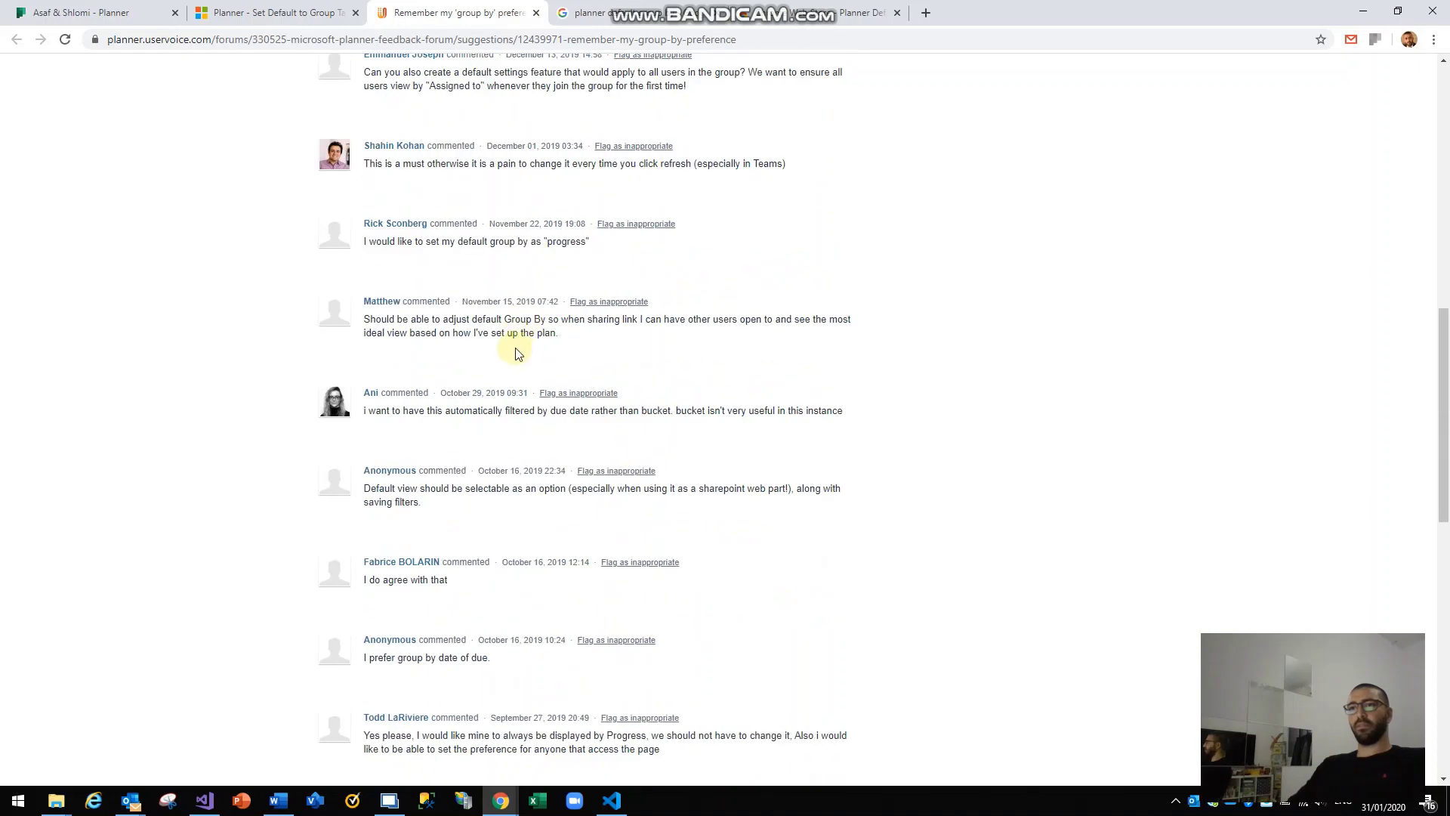
Step: Place the Chrome Web Store tab directly after the Planner tab and group the plan's board by Labels
{"action": "left_click", "coordinate": [109, 17]}
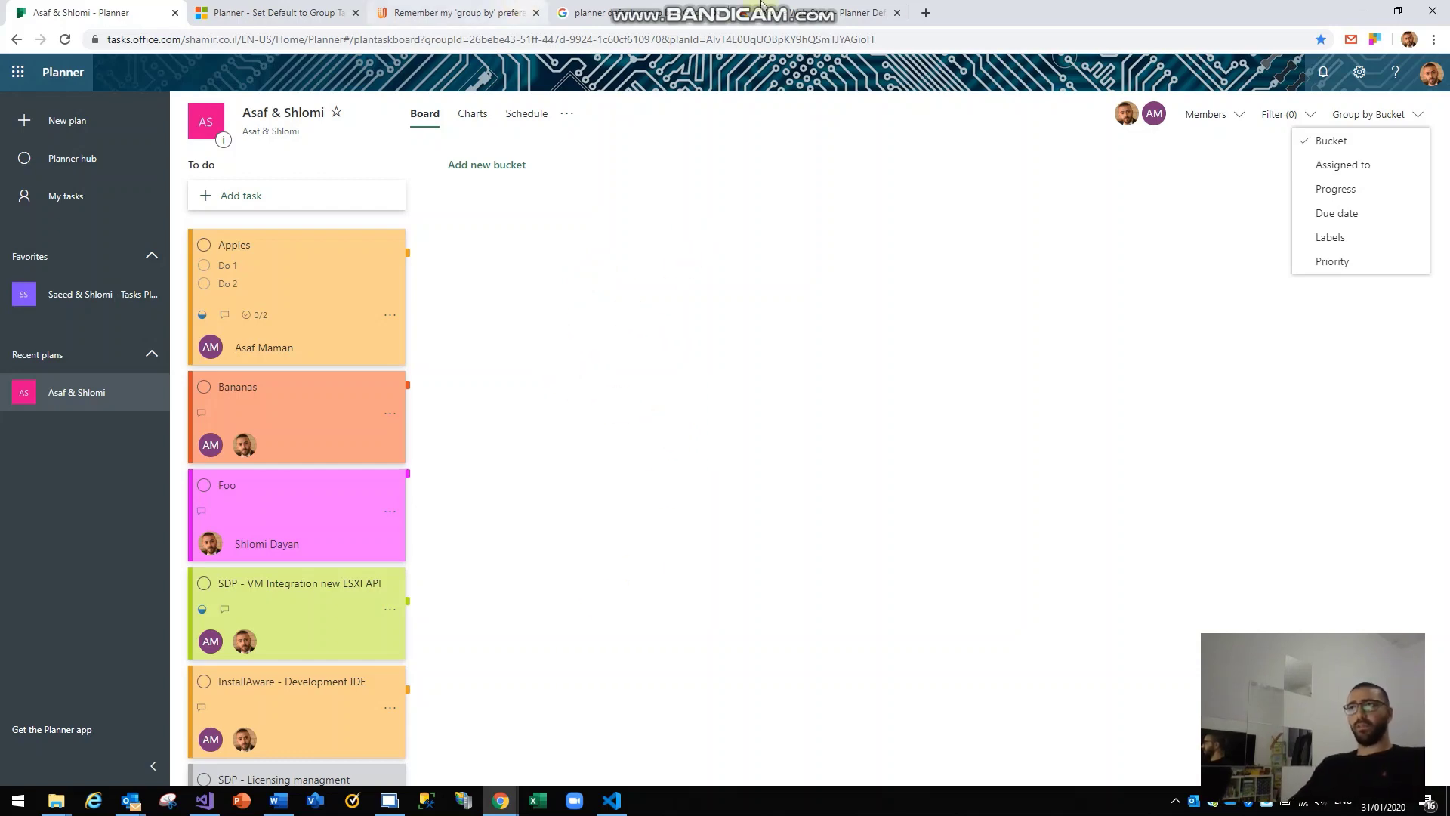
{"action": "left_click", "coordinate": [853, 13]}
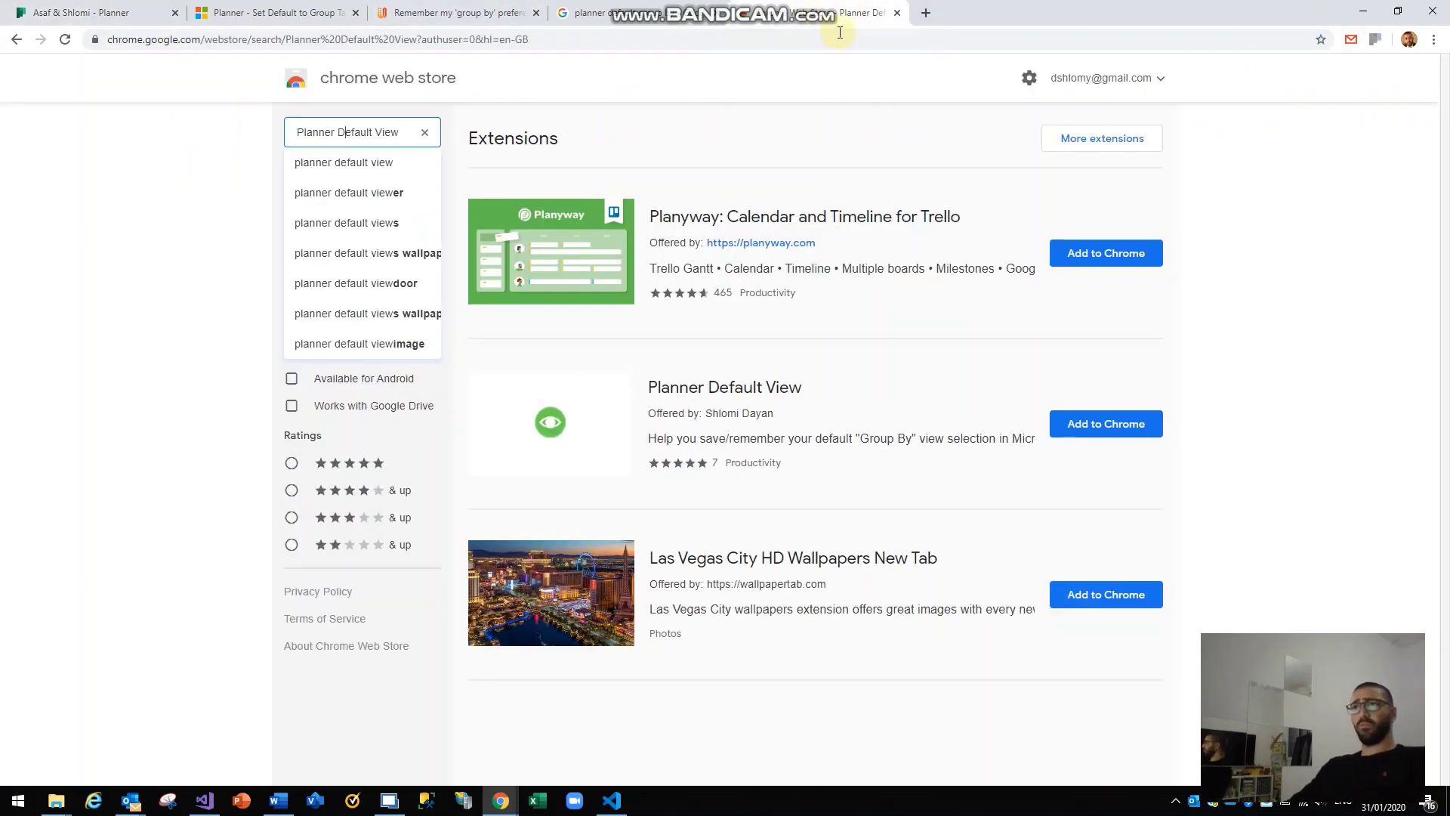
{"action": "left_click_drag", "start_coordinate": [831, 6], "coordinate": [317, 13]}
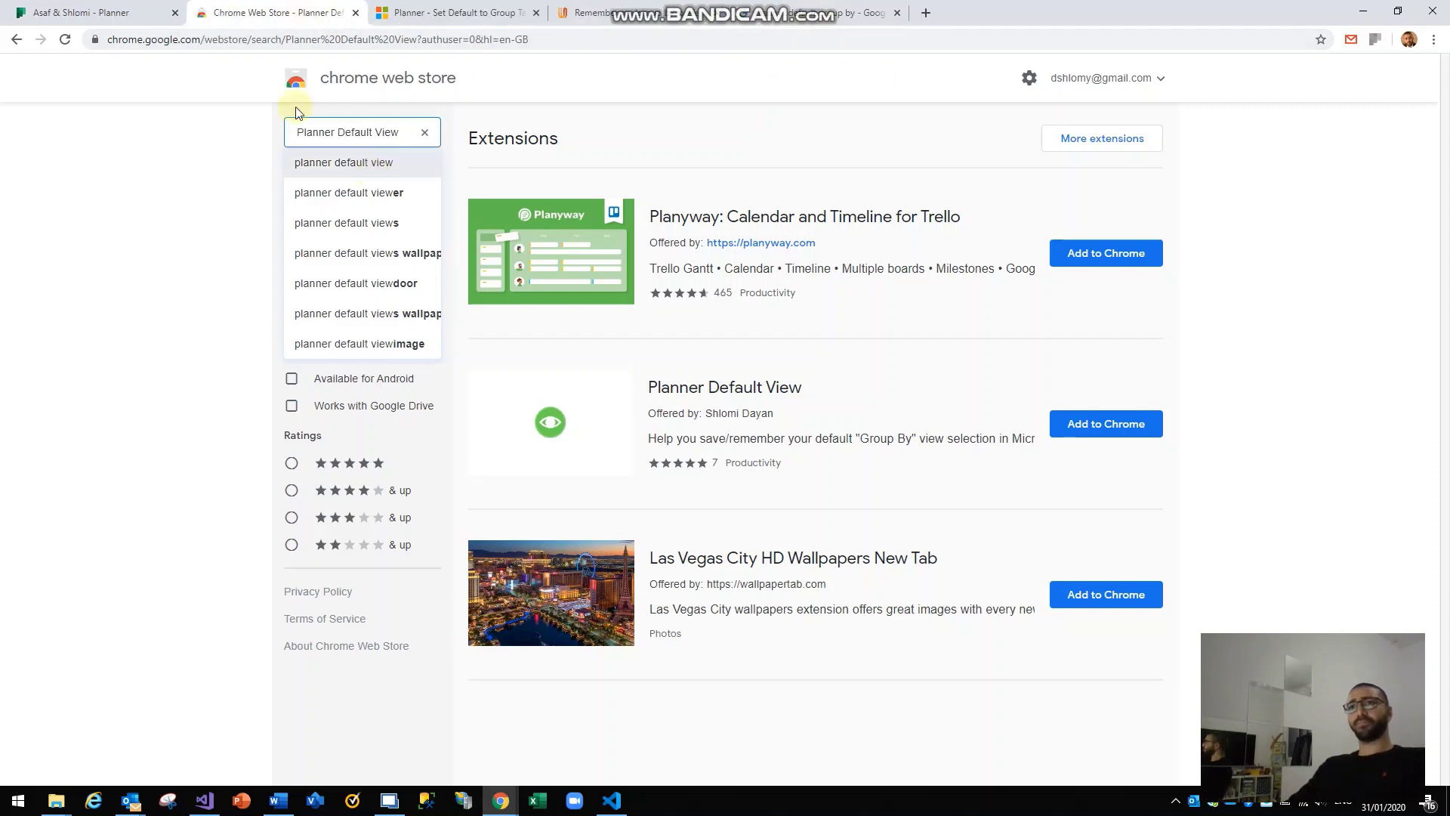
{"action": "key", "text": "ctrl+Page_Up"}
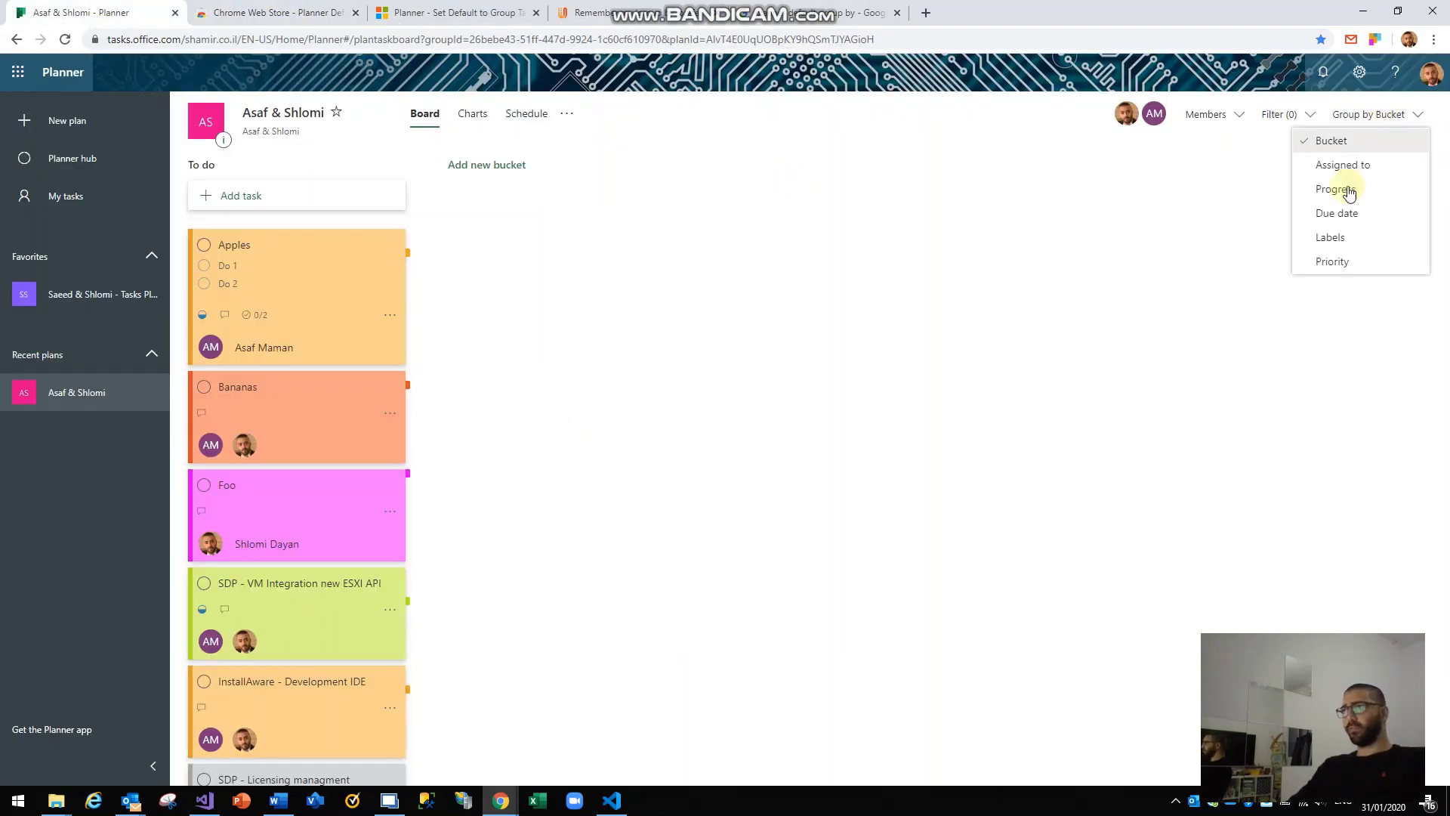
{"action": "left_click", "coordinate": [1345, 237]}
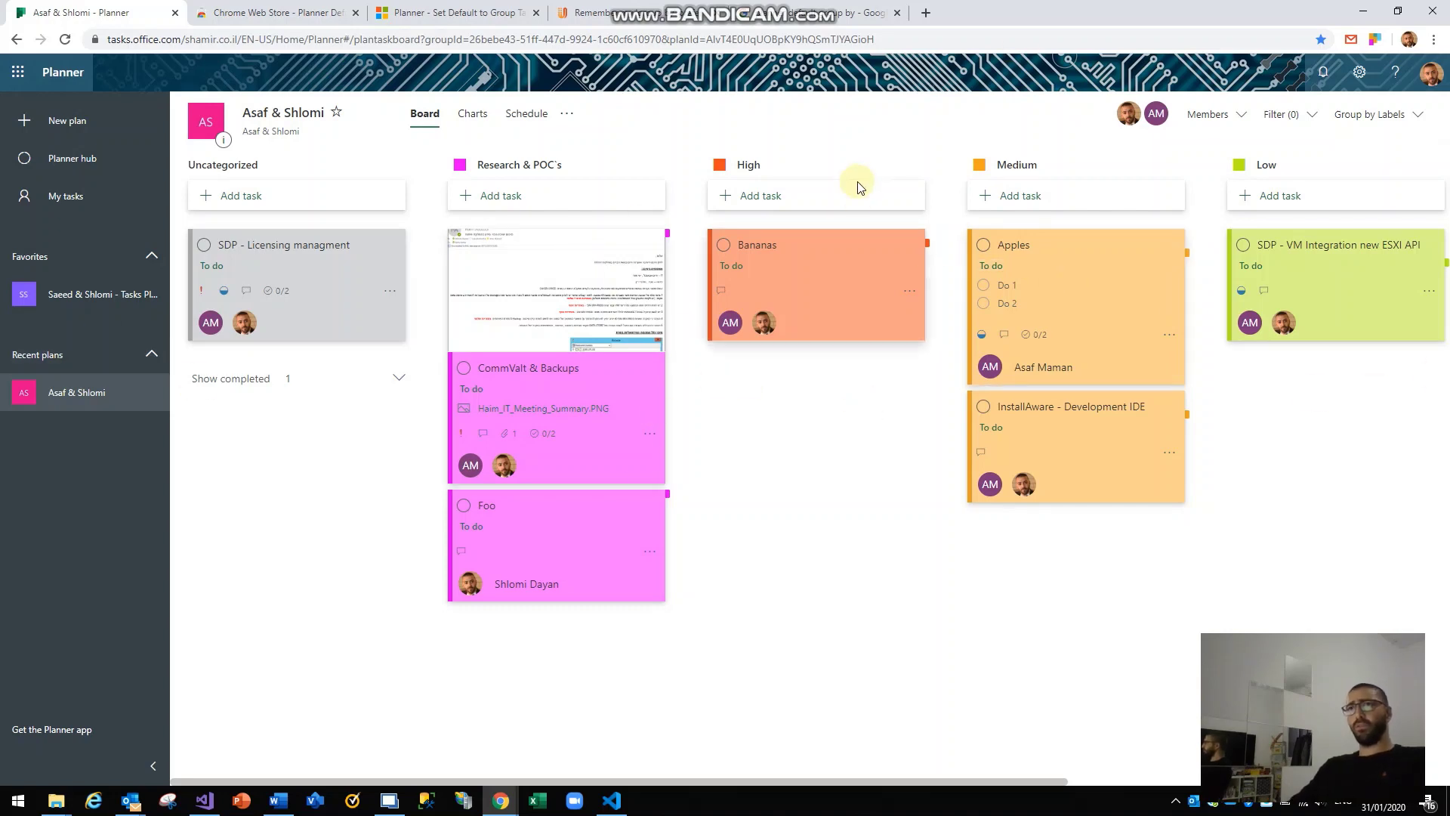
Step: Install the Planner Default View extension from the Chrome Web Store search results and dismiss the sync offer
{"action": "left_click", "coordinate": [301, 21]}
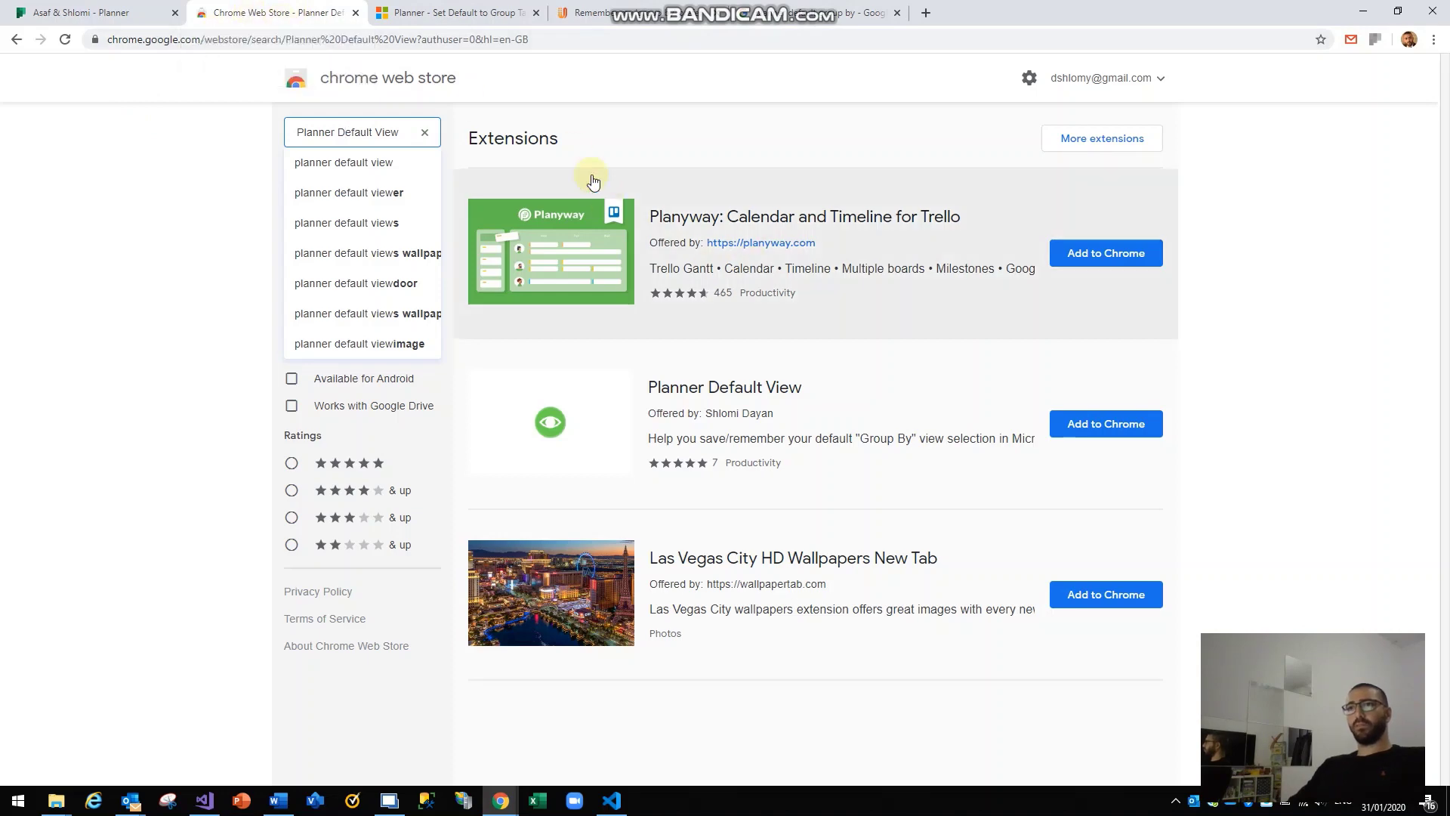
{"action": "triple_click", "coordinate": [342, 134]}
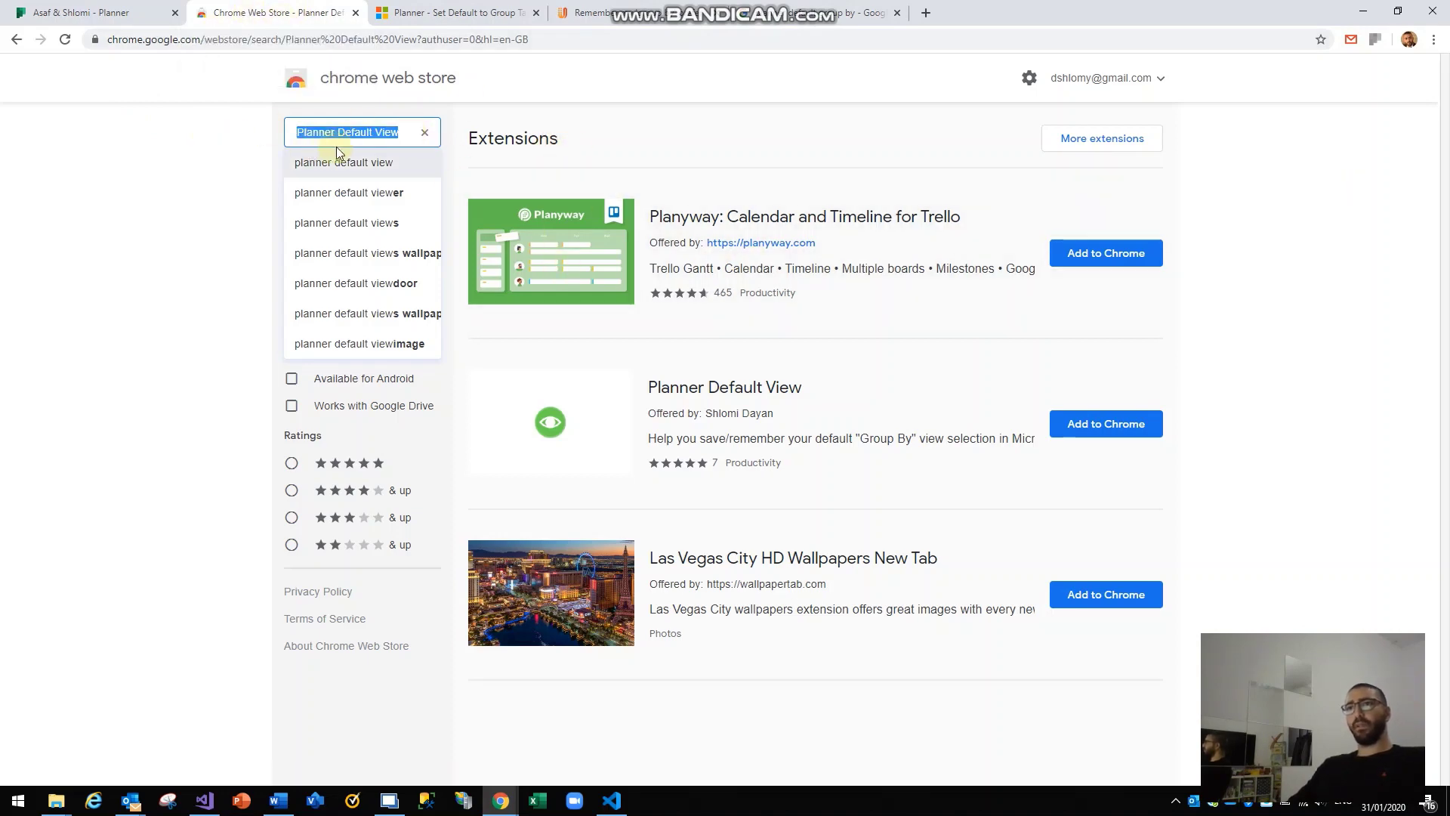
{"action": "key", "text": "End"}
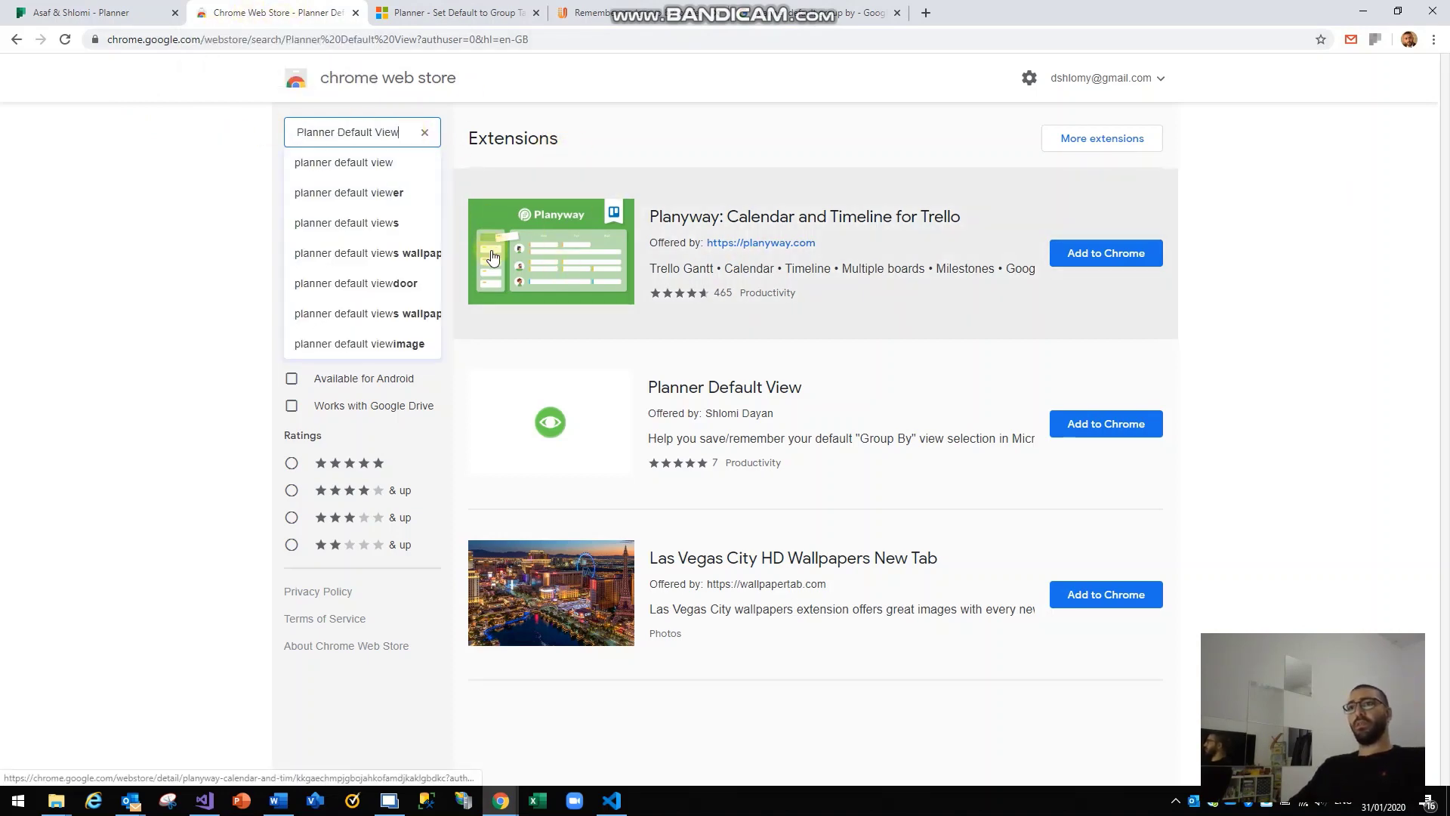
{"action": "key", "text": "Escape"}
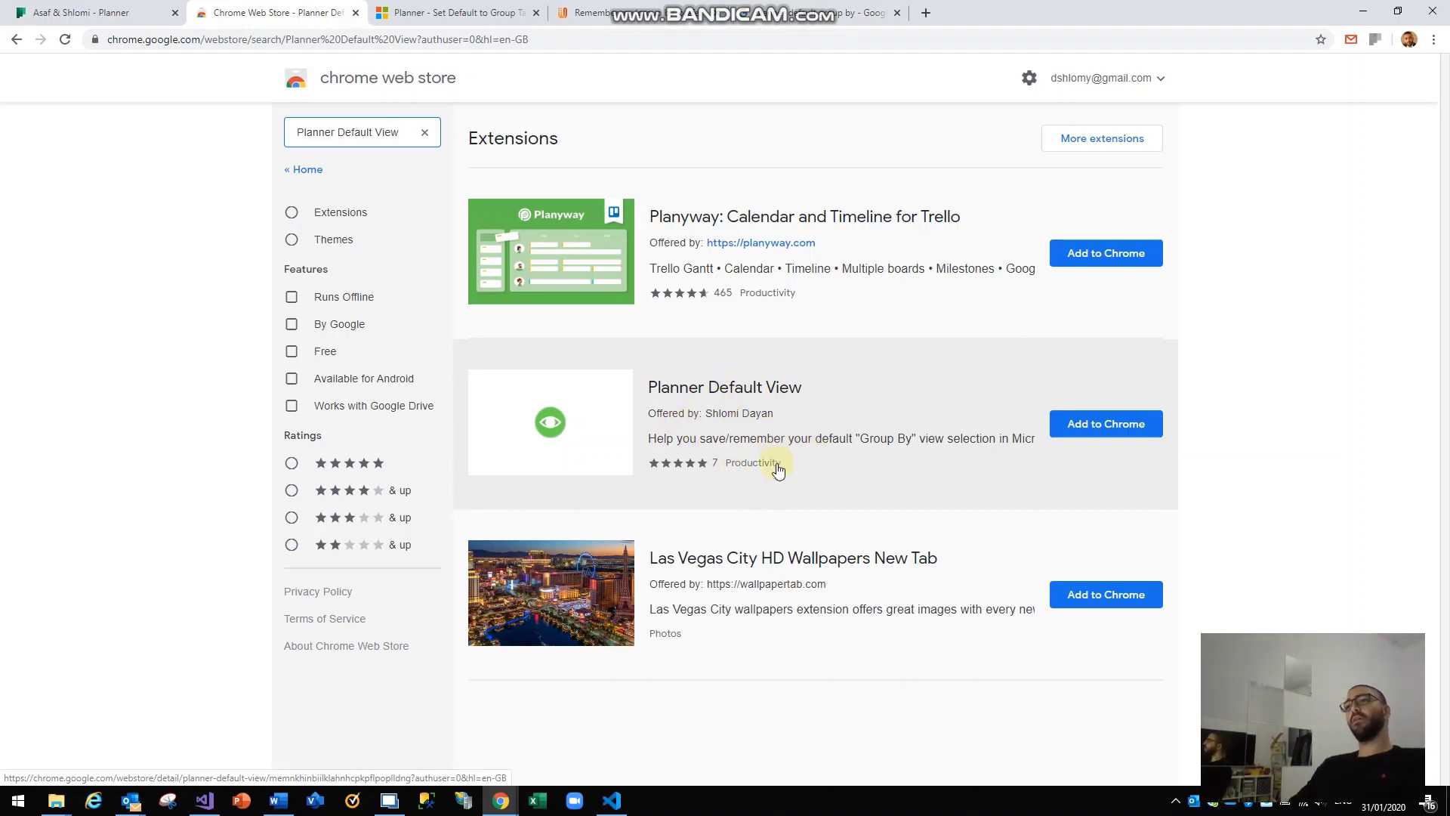
{"action": "left_click", "coordinate": [1109, 435]}
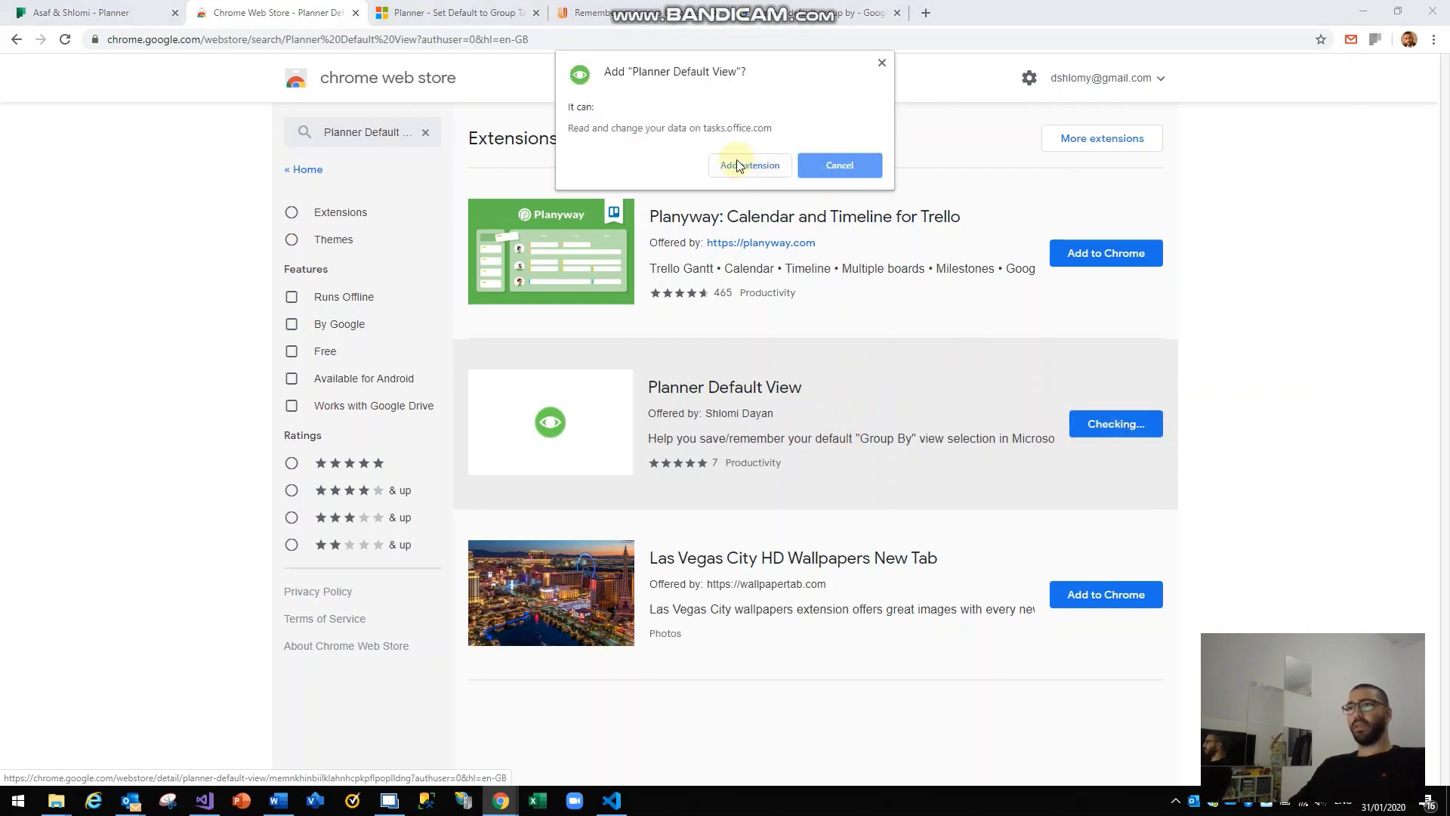
{"action": "left_click", "coordinate": [757, 174]}
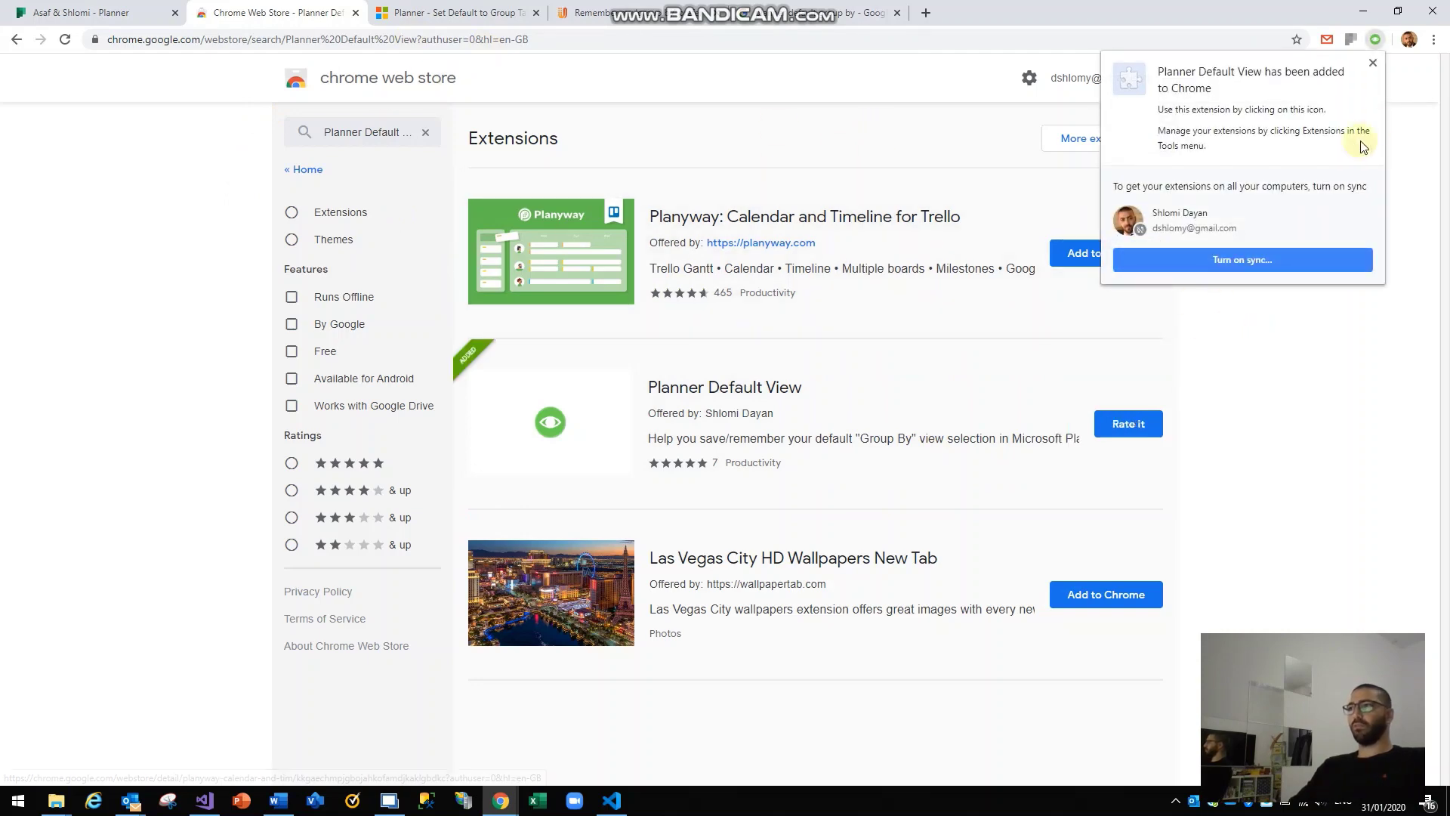
{"action": "left_click", "coordinate": [1374, 60]}
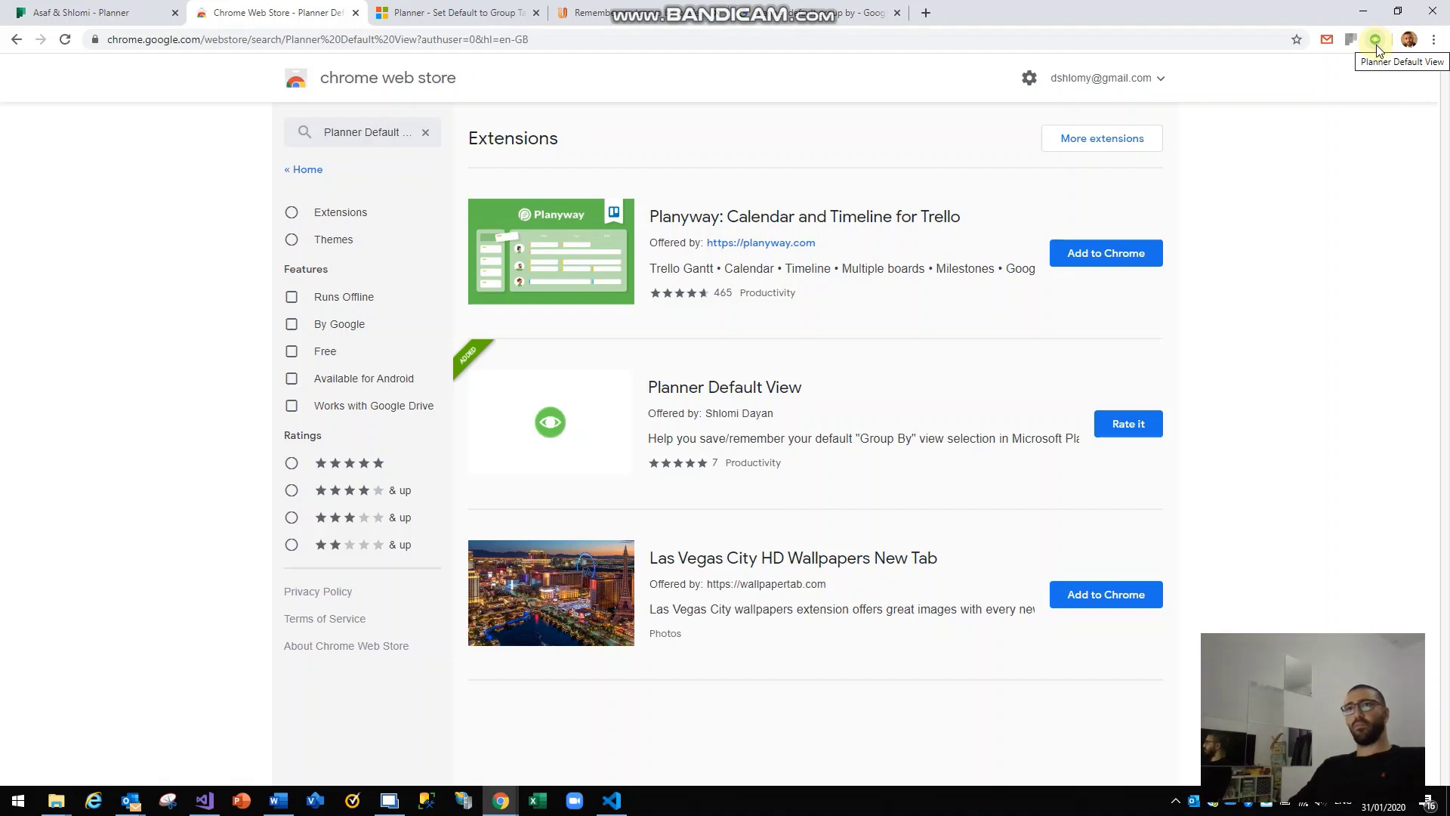
Step: Set the Planner Default View extension's default grouping to Labels on the plan board and reload the page
{"action": "left_click", "coordinate": [106, 12]}
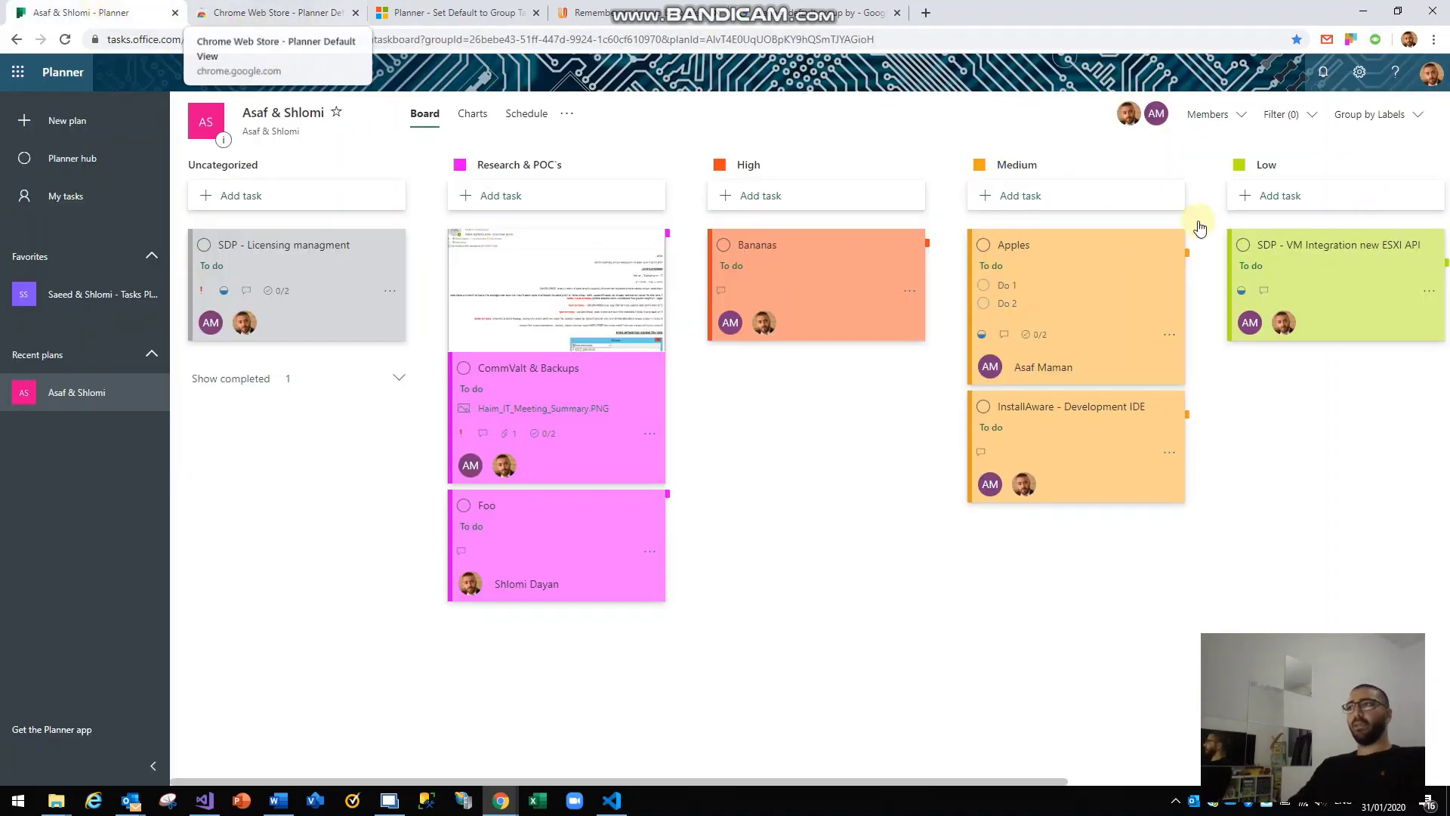
{"action": "left_click", "coordinate": [1376, 42]}
{"action": "left_click", "coordinate": [1348, 84]}
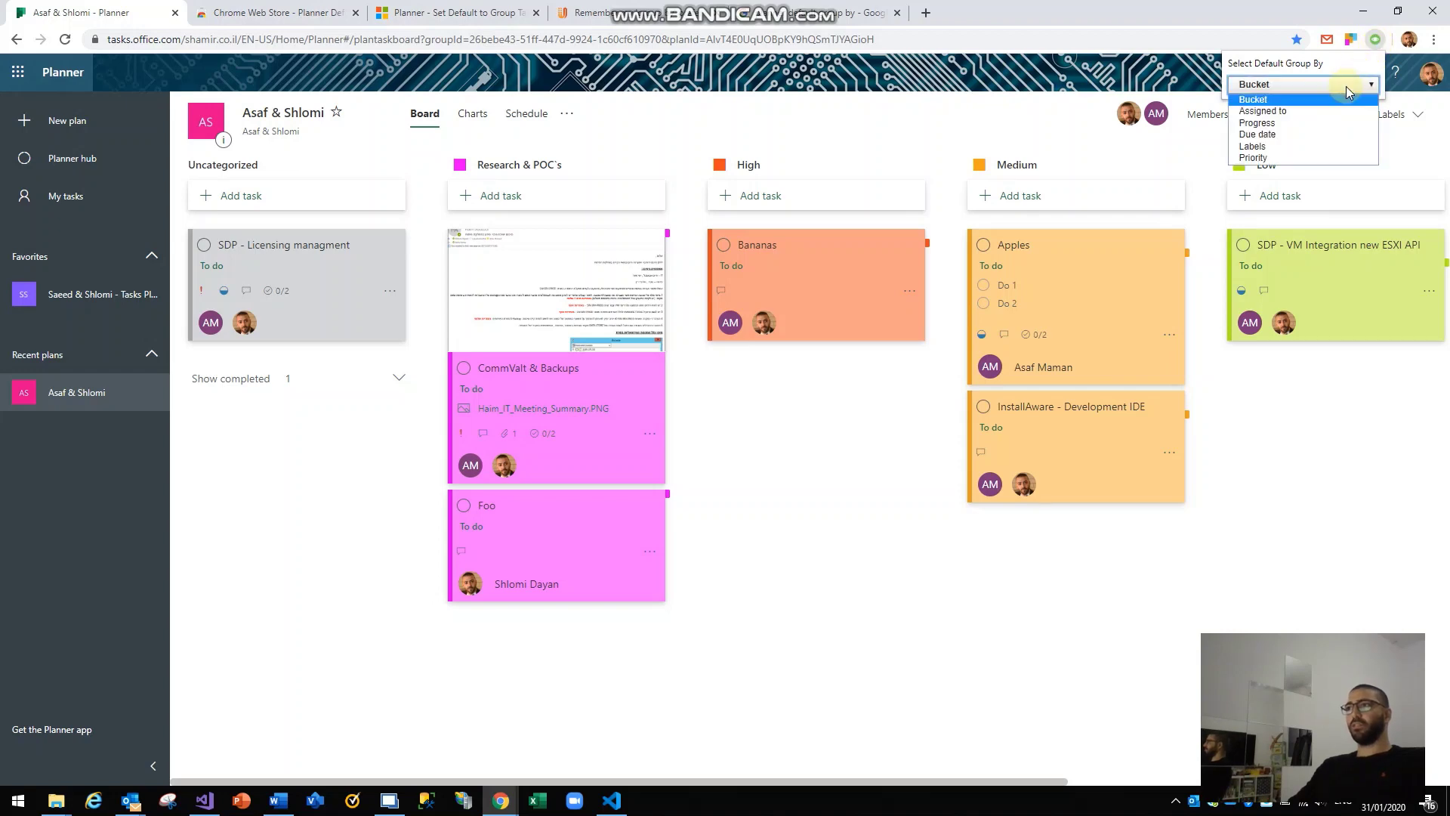
{"action": "left_click", "coordinate": [1311, 153]}
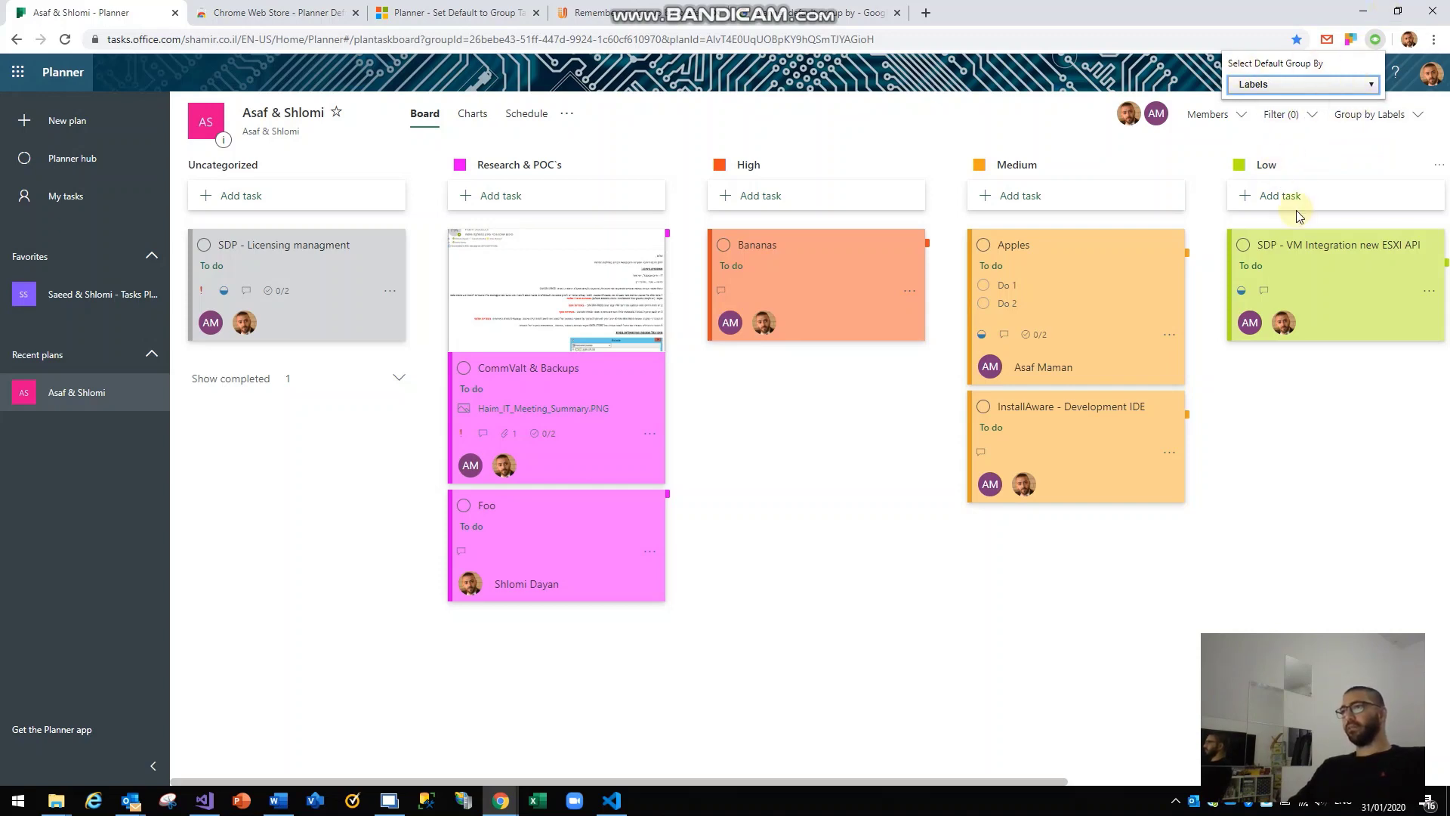
{"action": "left_click", "coordinate": [1371, 46]}
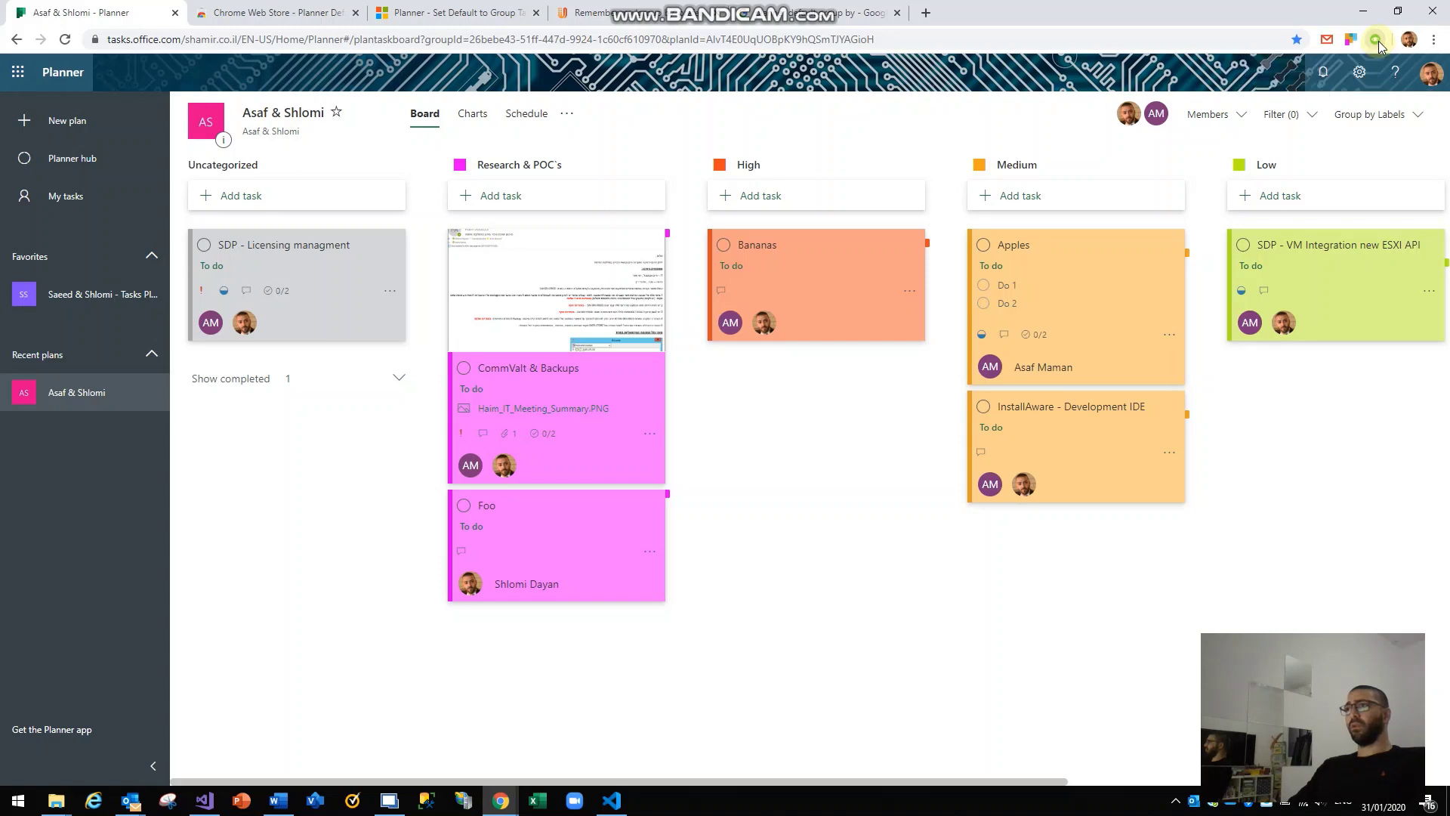
{"action": "left_click", "coordinate": [66, 42]}
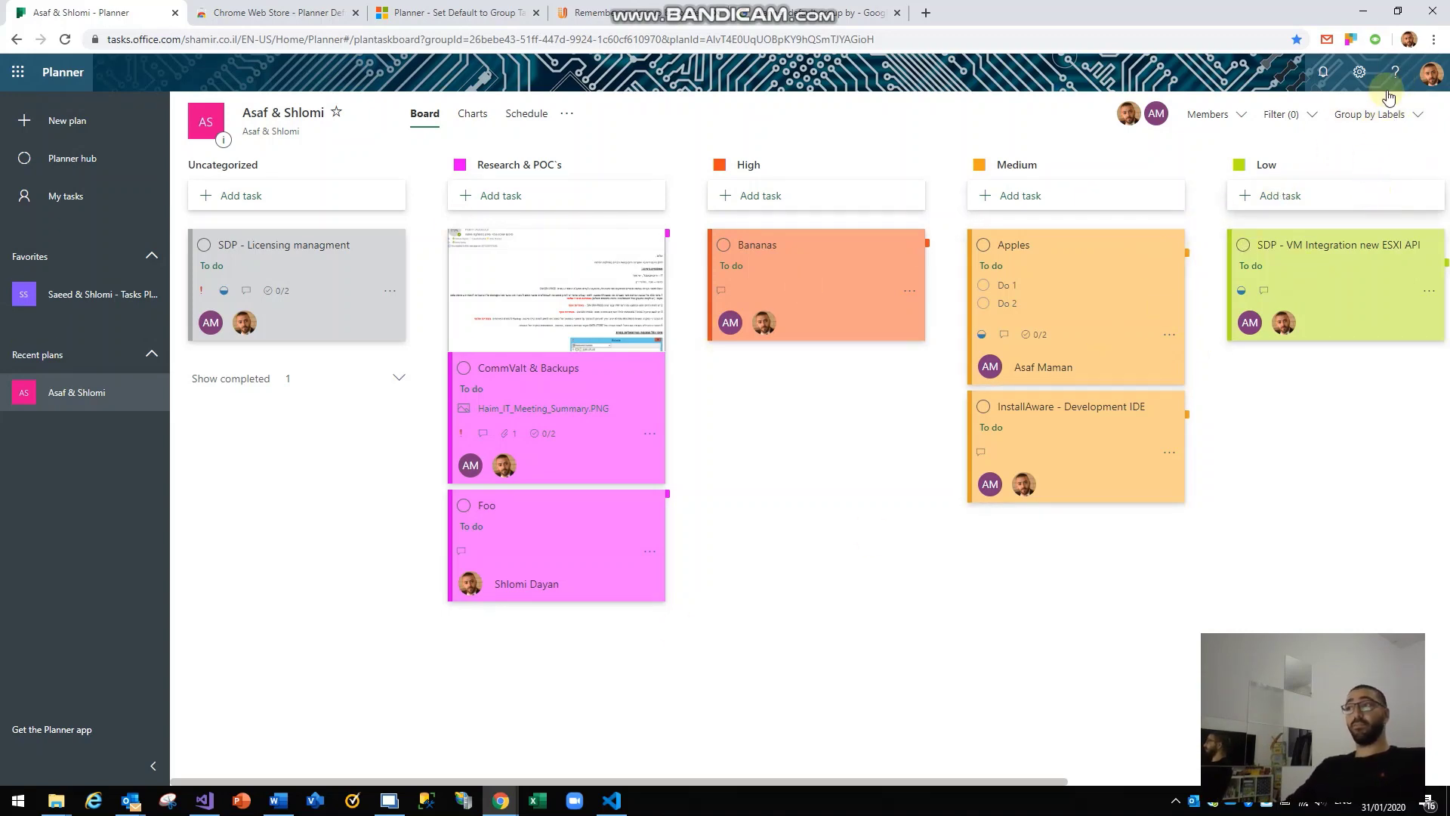
Step: Change the extension's default grouping to Progress and reload the plan board
{"action": "left_click", "coordinate": [1378, 41]}
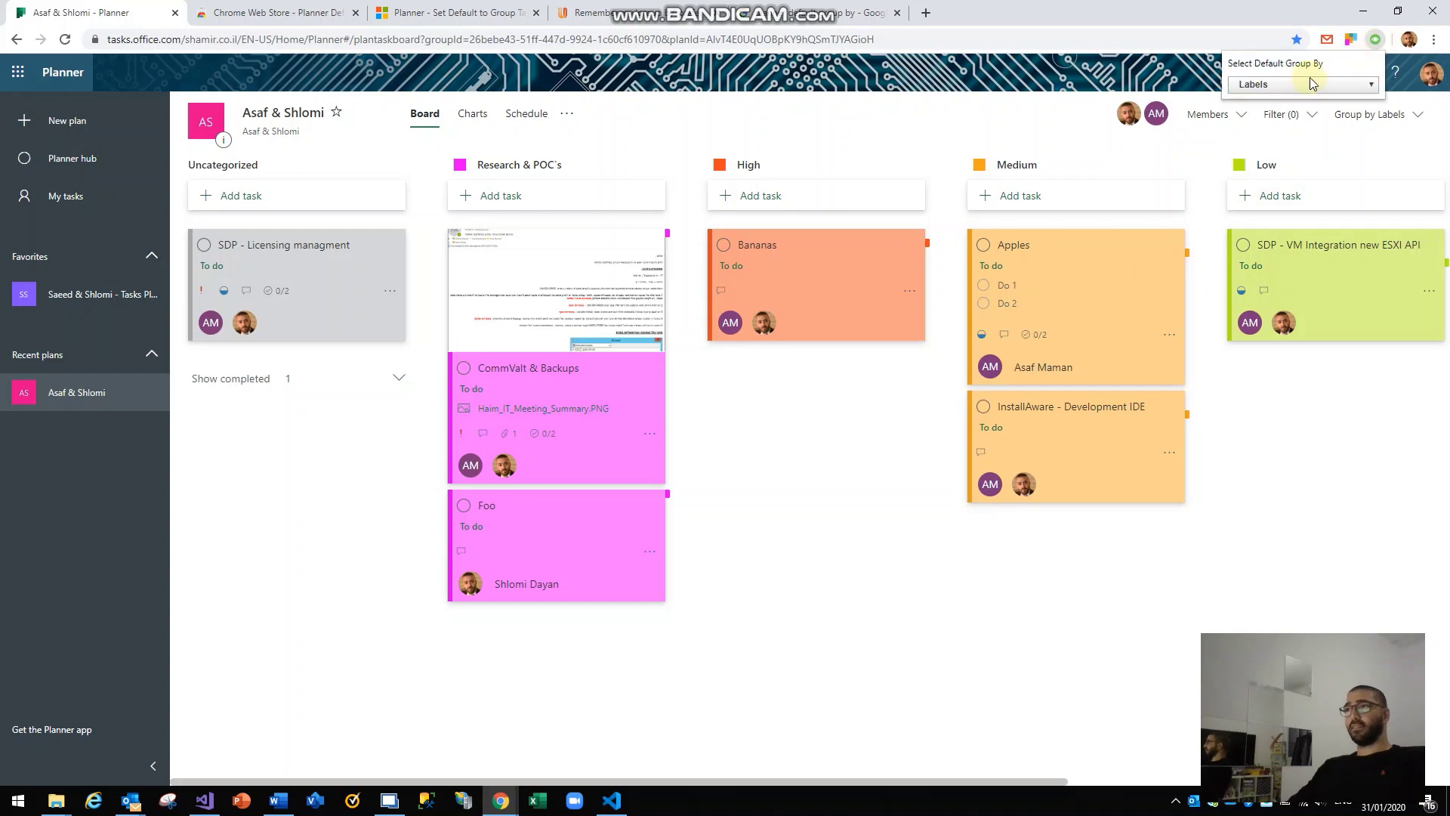
{"action": "left_click", "coordinate": [1316, 88]}
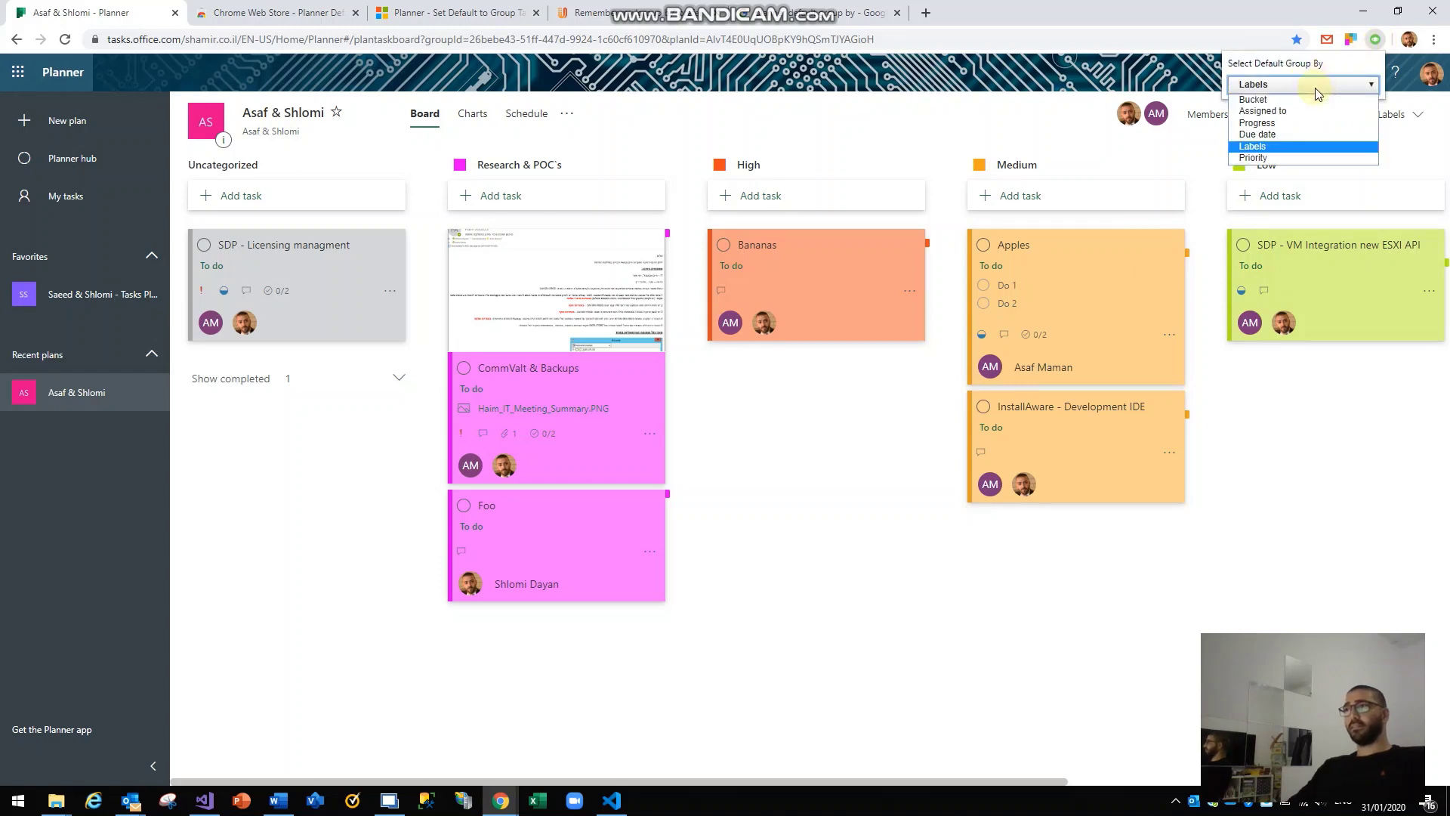
{"action": "left_click", "coordinate": [1288, 124]}
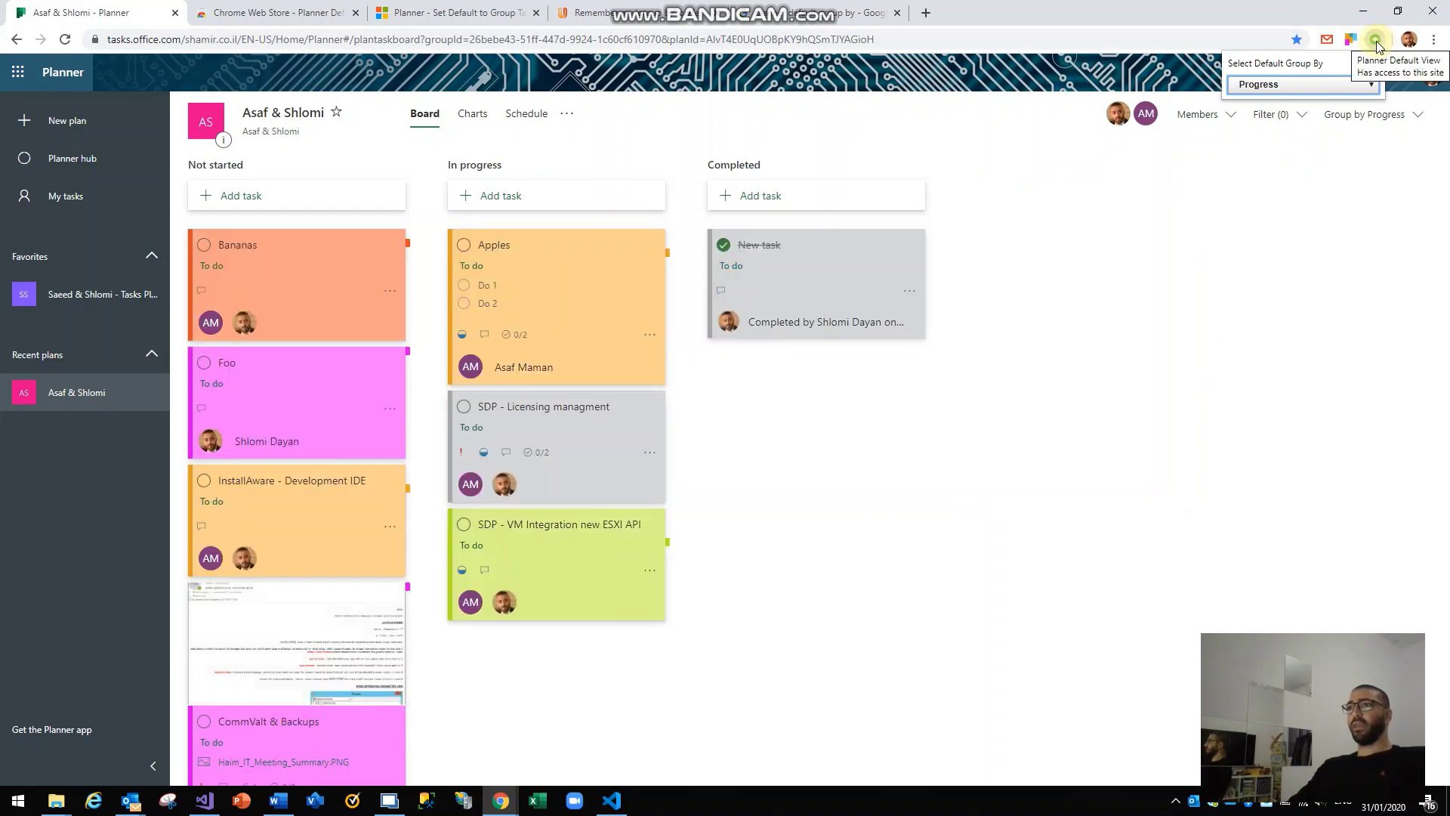
{"action": "left_click", "coordinate": [1378, 46]}
{"action": "left_click", "coordinate": [1377, 41]}
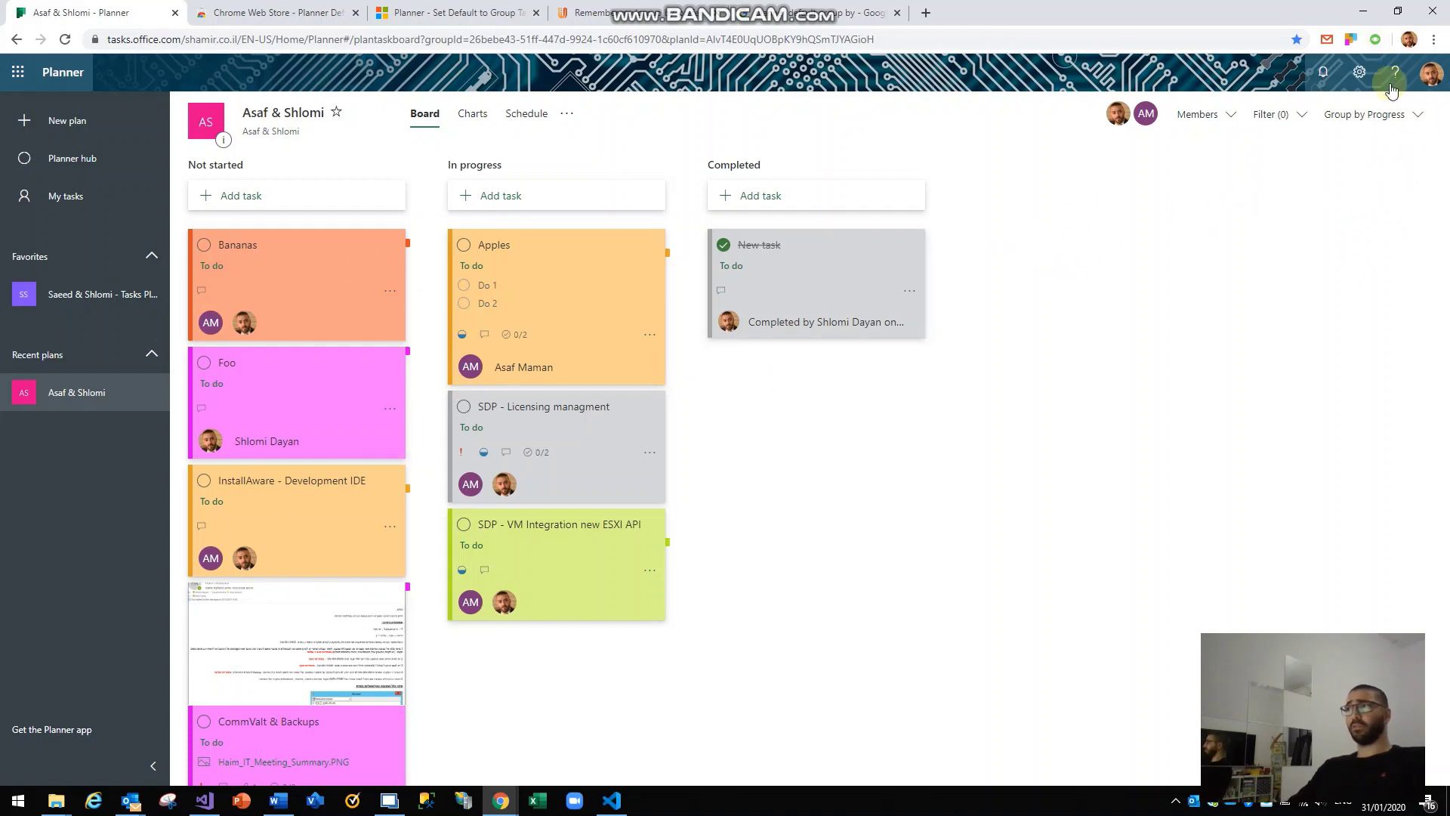
{"action": "left_click", "coordinate": [1377, 40]}
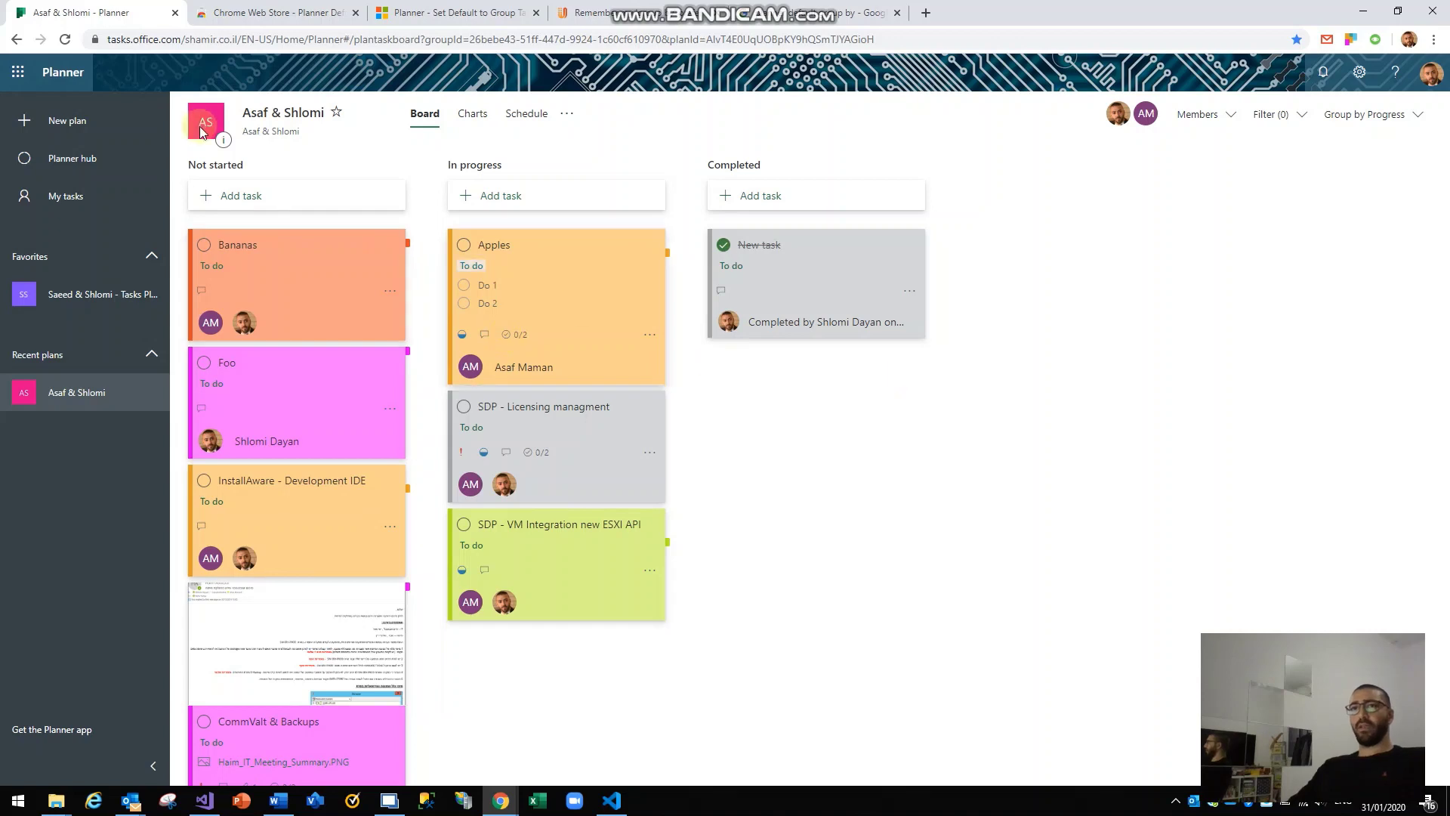
{"action": "left_click", "coordinate": [65, 39]}
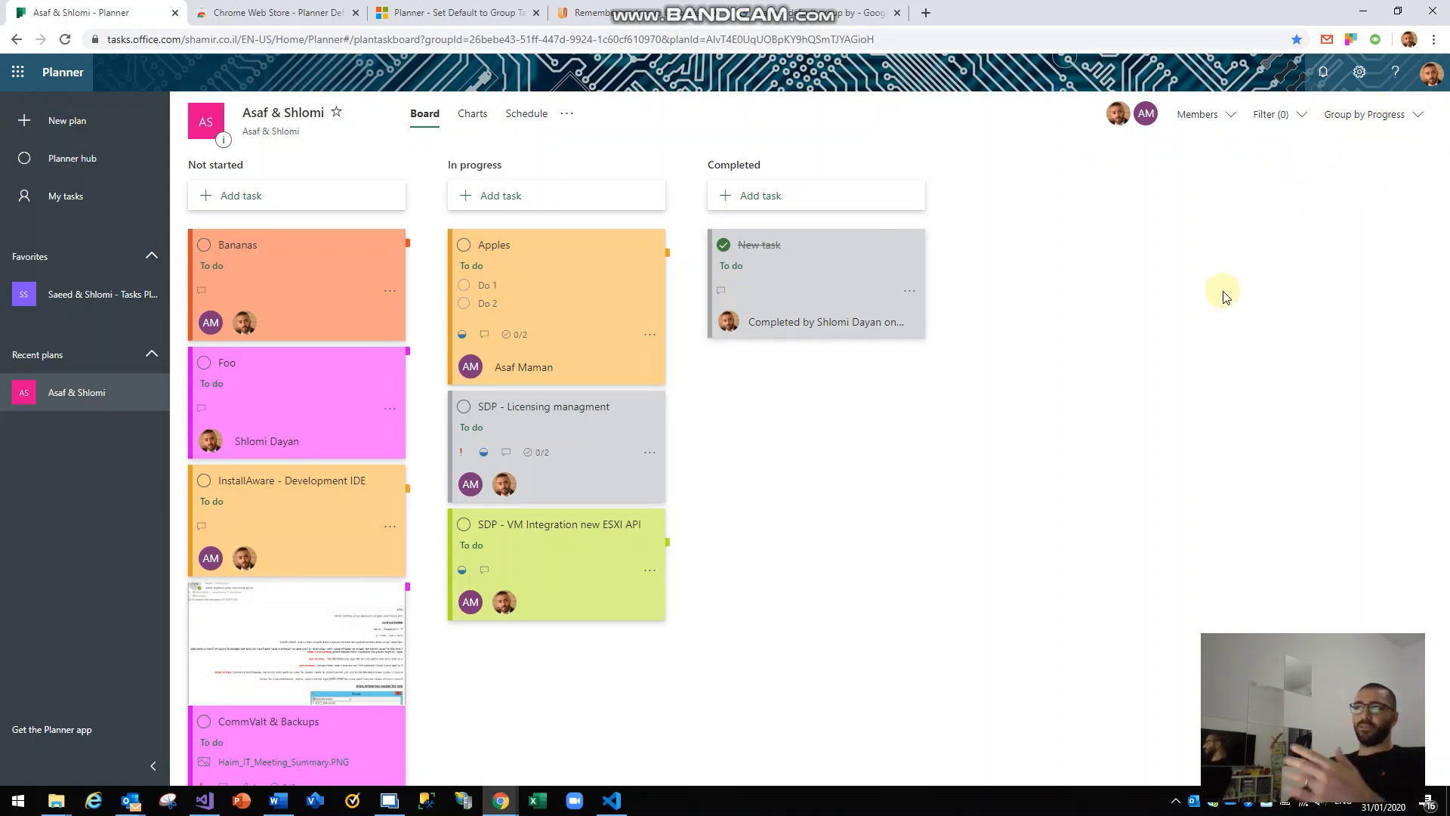
Step: View the Planner Default View extension's detail page in the Chrome Web Store
{"action": "left_click", "coordinate": [422, 7]}
{"action": "left_click", "coordinate": [325, 16]}
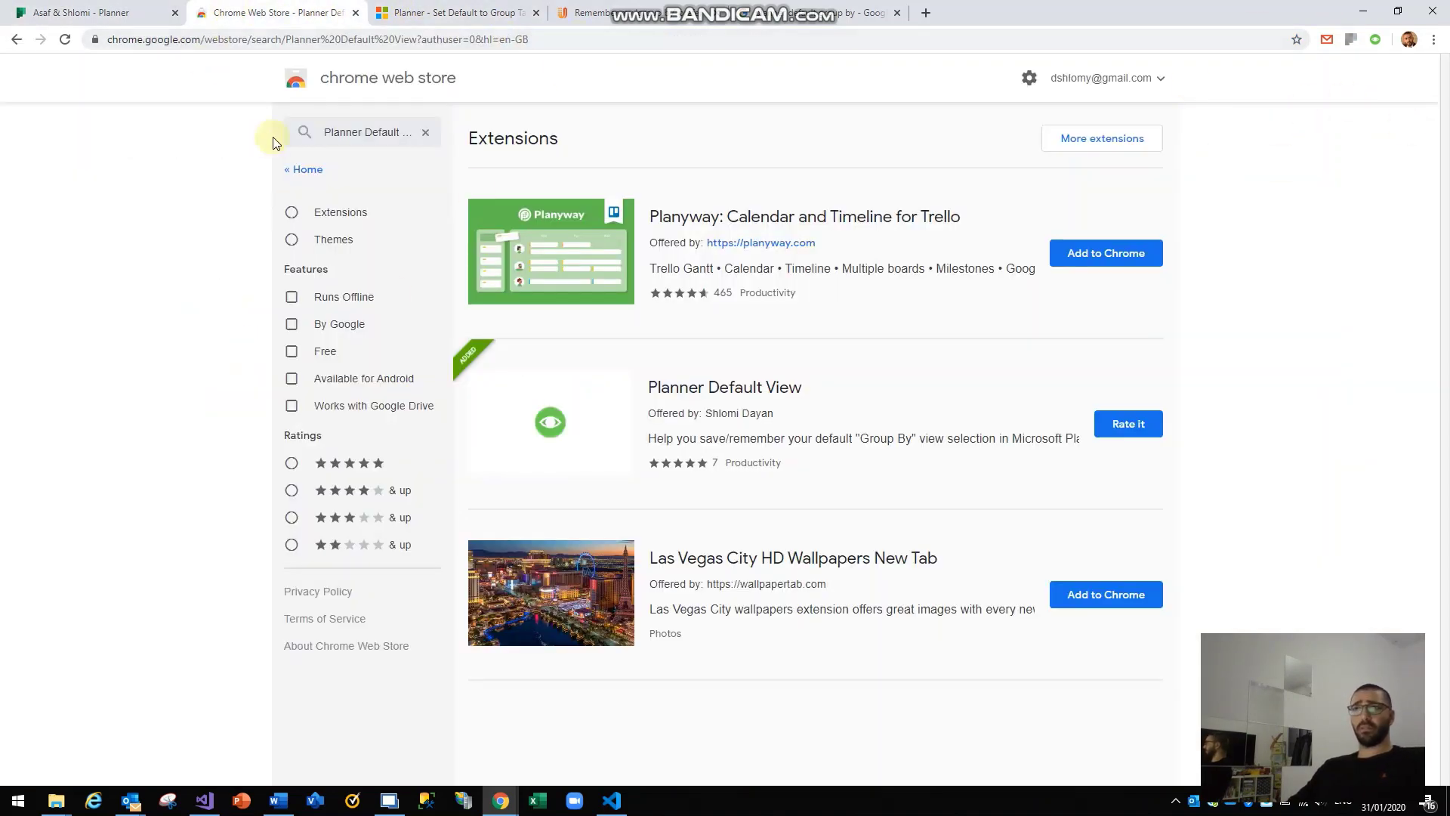
{"action": "left_click", "coordinate": [82, 13]}
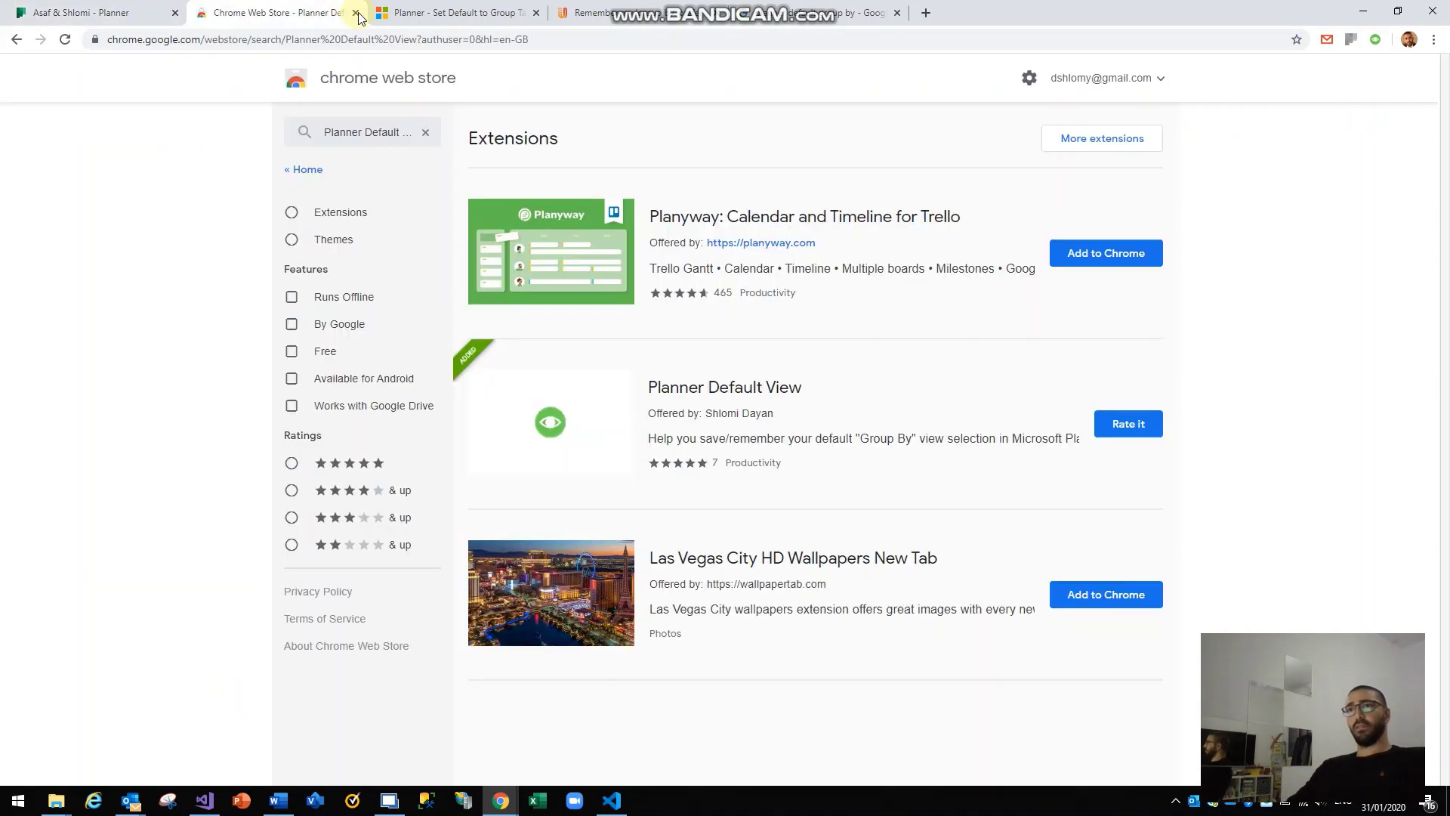
{"action": "left_click", "coordinate": [336, 13]}
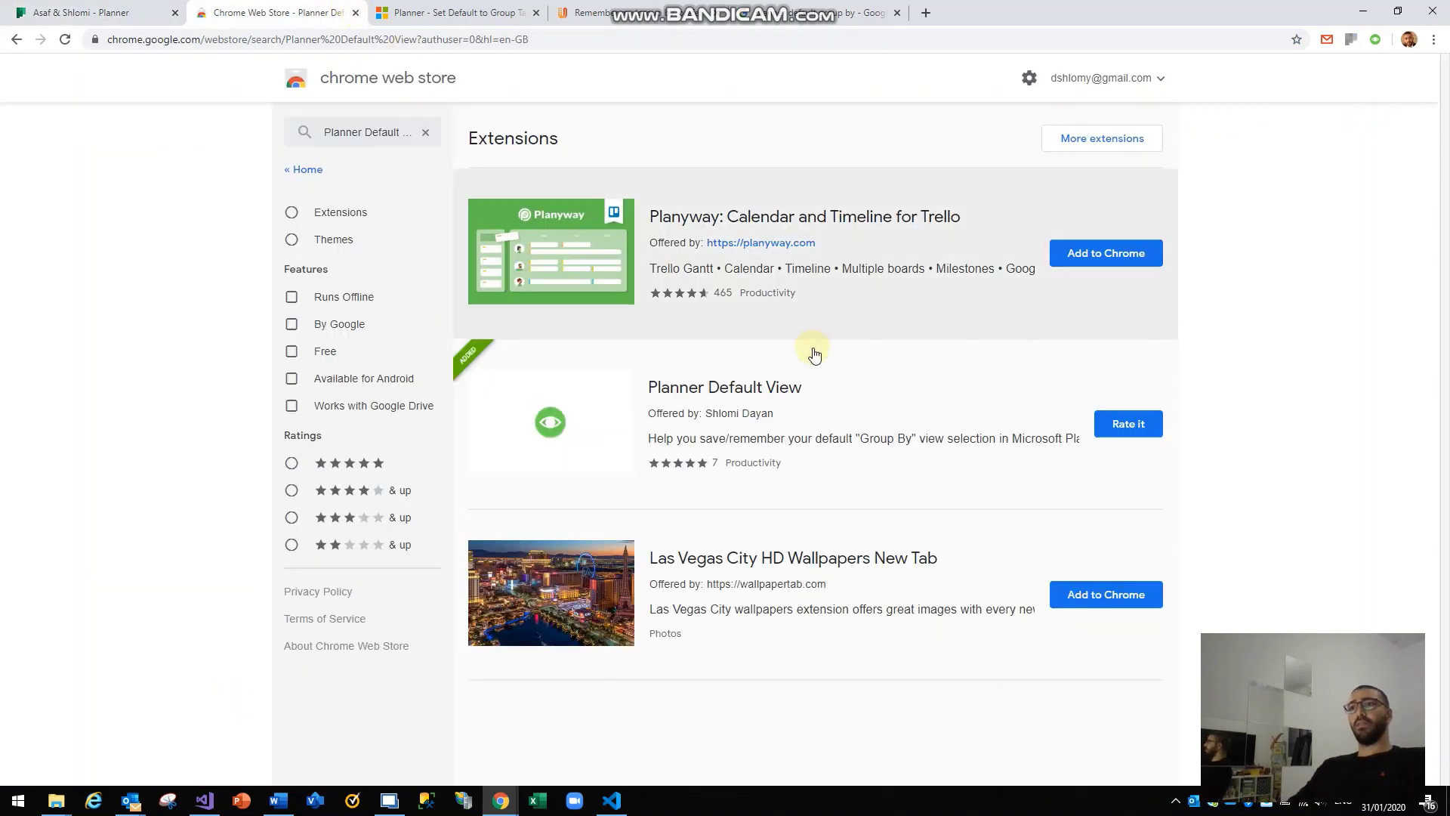
{"action": "left_click", "coordinate": [755, 408]}
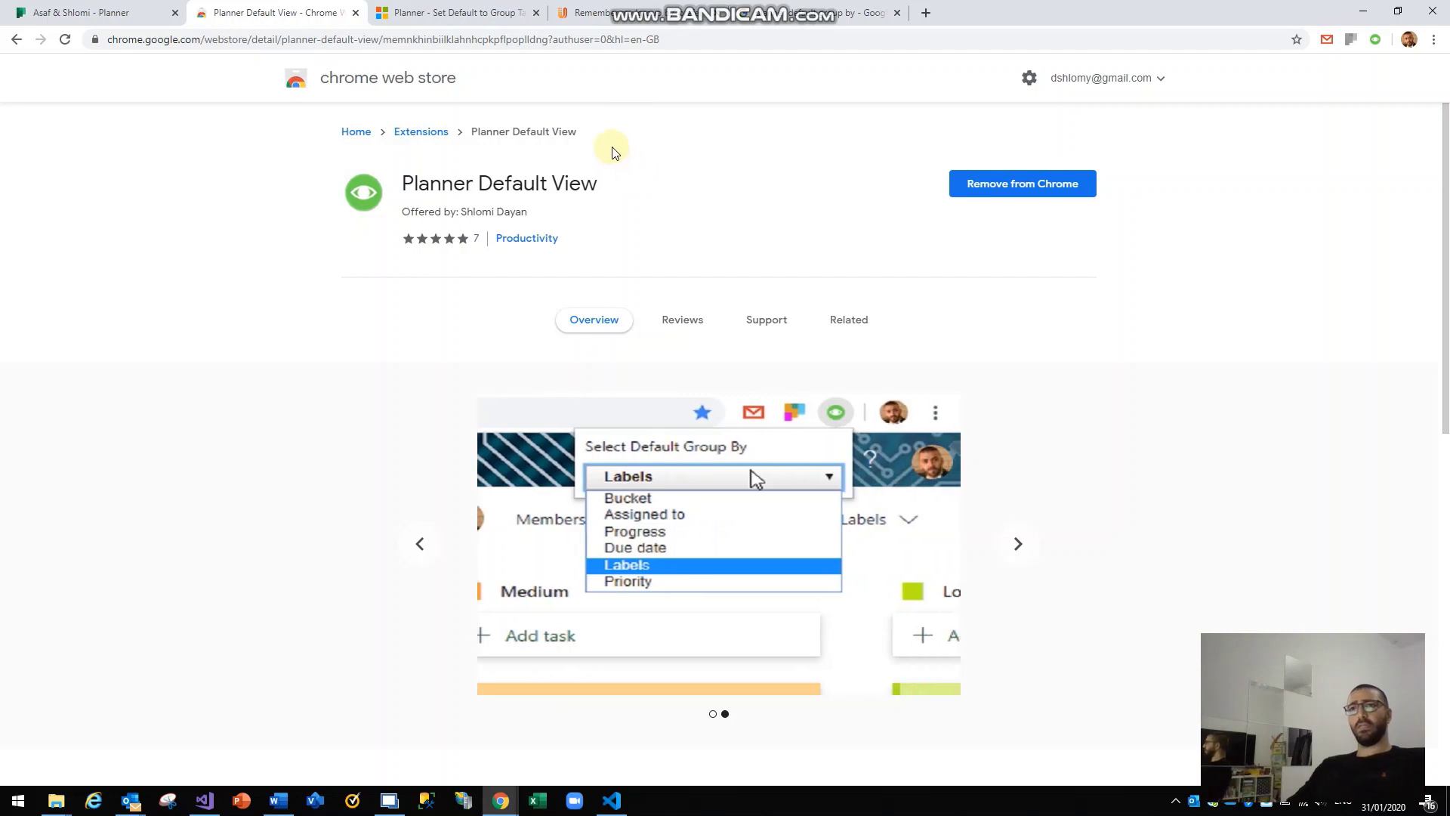
Step: Return to the Planner board and minimize the Visual Studio Code window brought up over it
{"action": "left_click", "coordinate": [114, 12]}
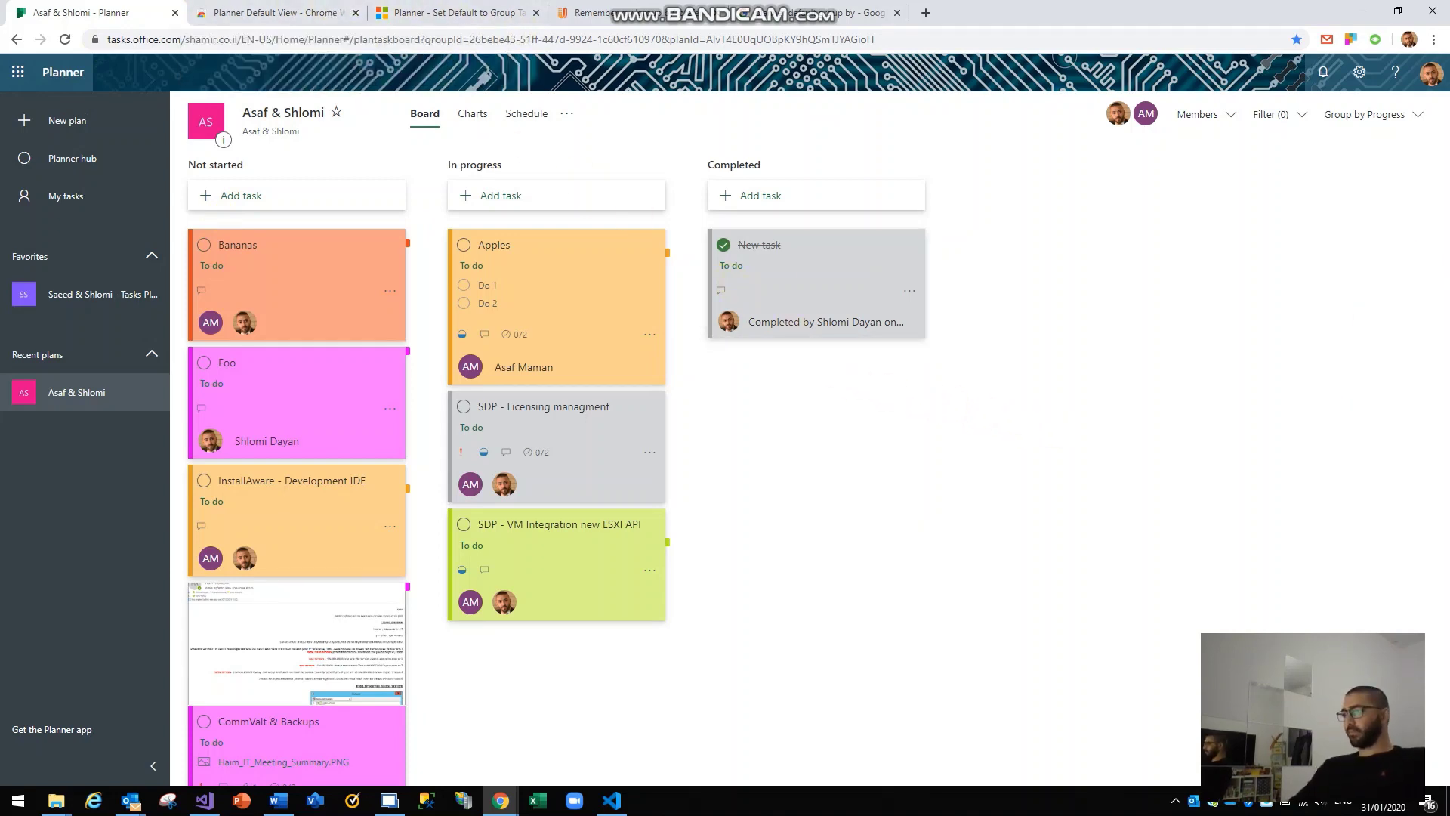
{"action": "key", "text": "alt+Tab"}
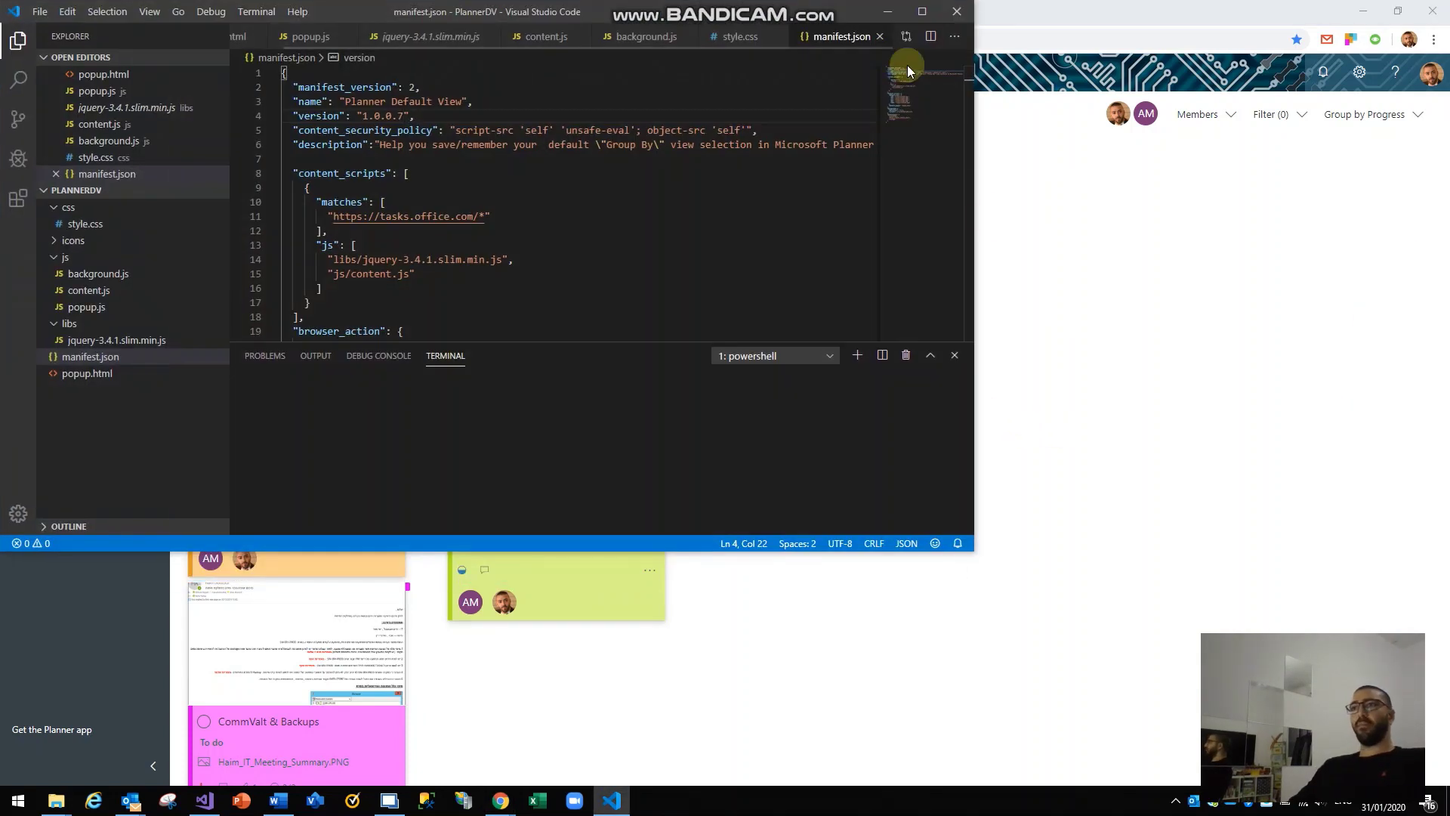
{"action": "left_click", "coordinate": [899, 20]}
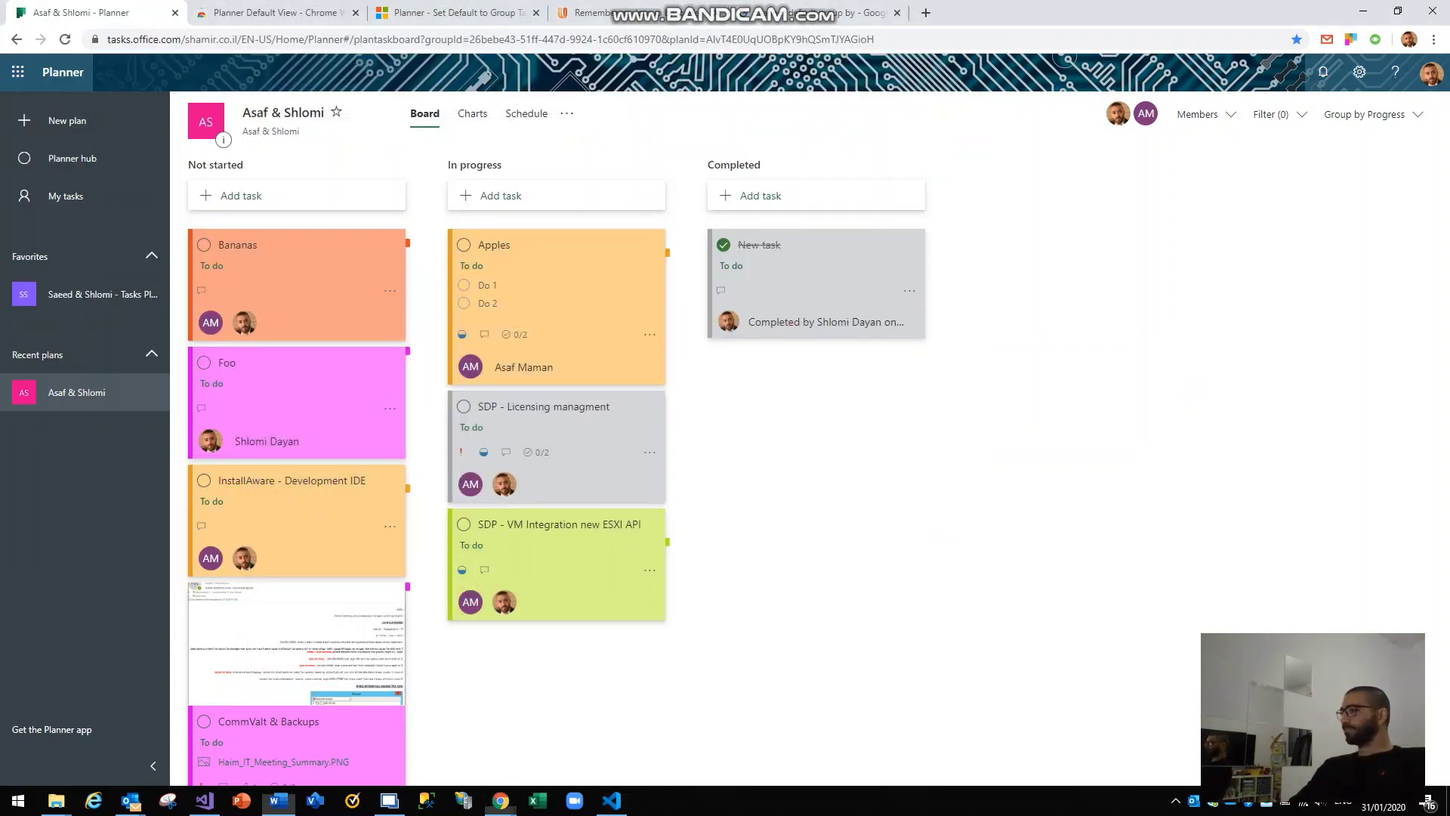